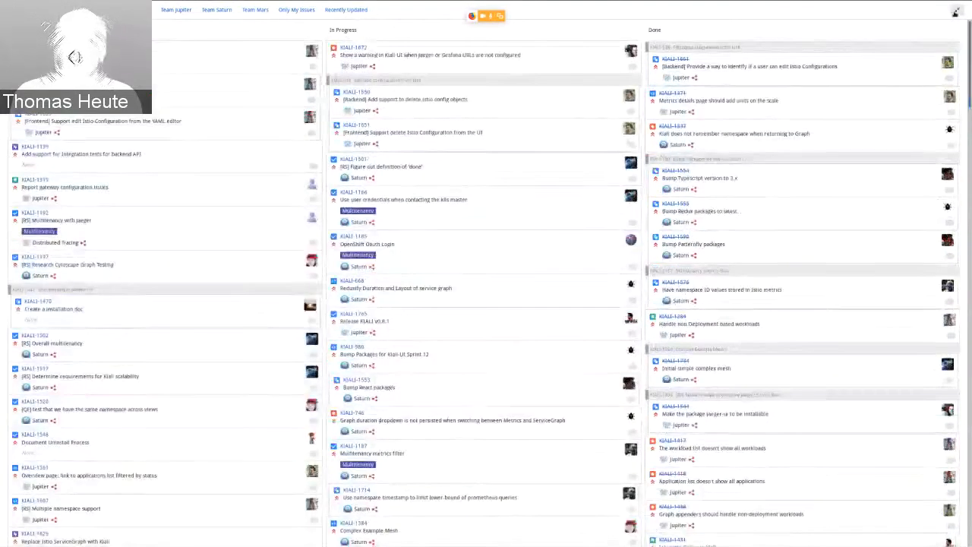
# Step: Exit the full-screen scrum board, switch to the Blue Jeans meeting and stop sharing the screen
pyautogui.click(958, 10)
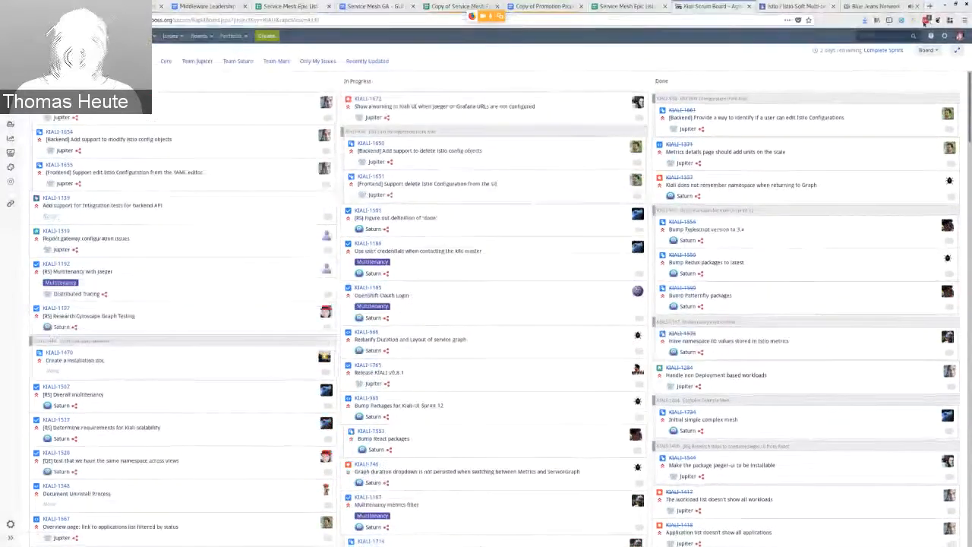
pyautogui.click(878, 6)
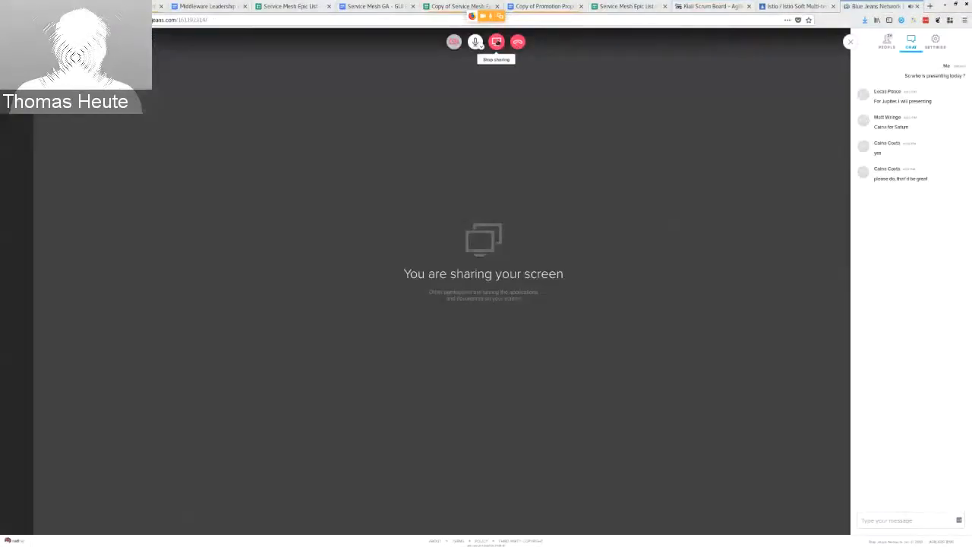
pyautogui.click(496, 42)
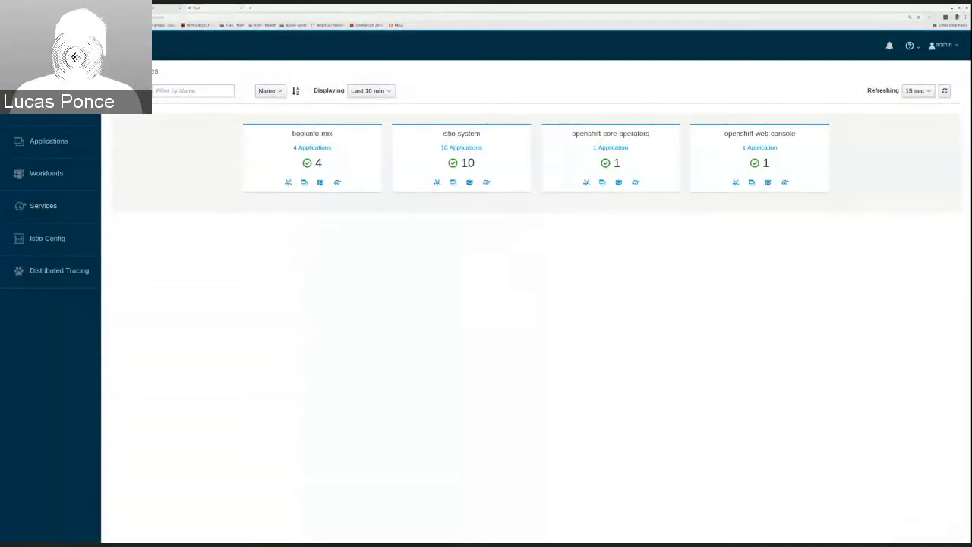
# Step: Enlarge the page and open the traffic graph for the bookinfo-mix namespace
pyautogui.hotkey('ctrl', '+')
pyautogui.hotkey('ctrl', '+')
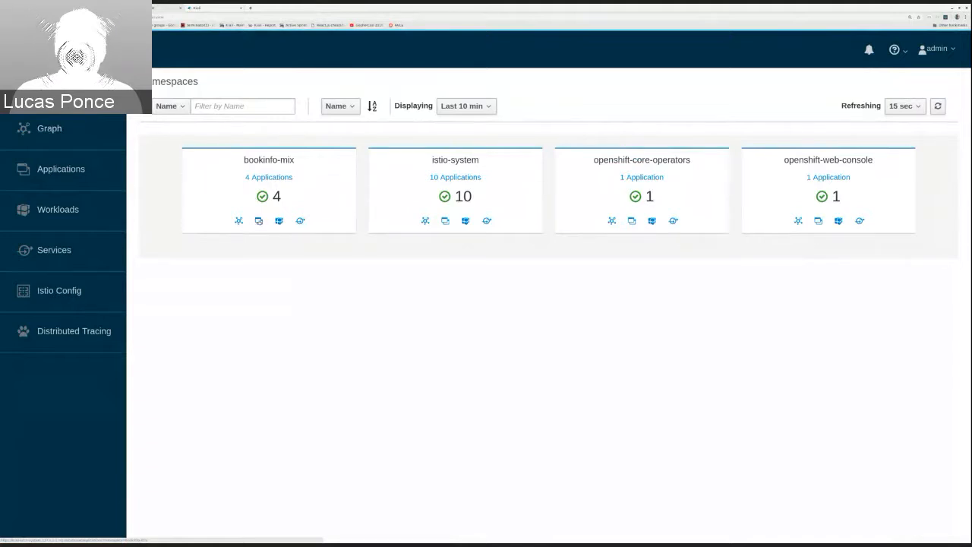
pyautogui.click(259, 222)
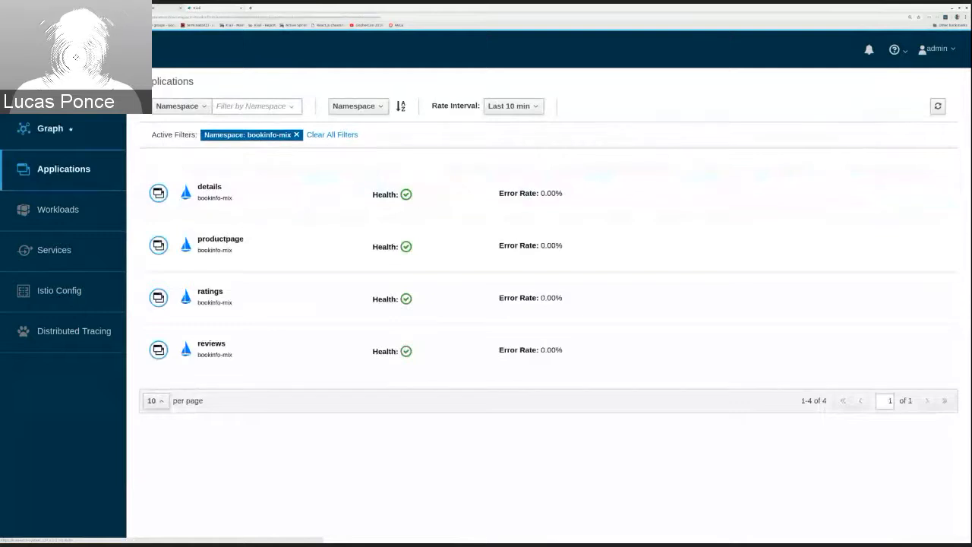
pyautogui.click(68, 127)
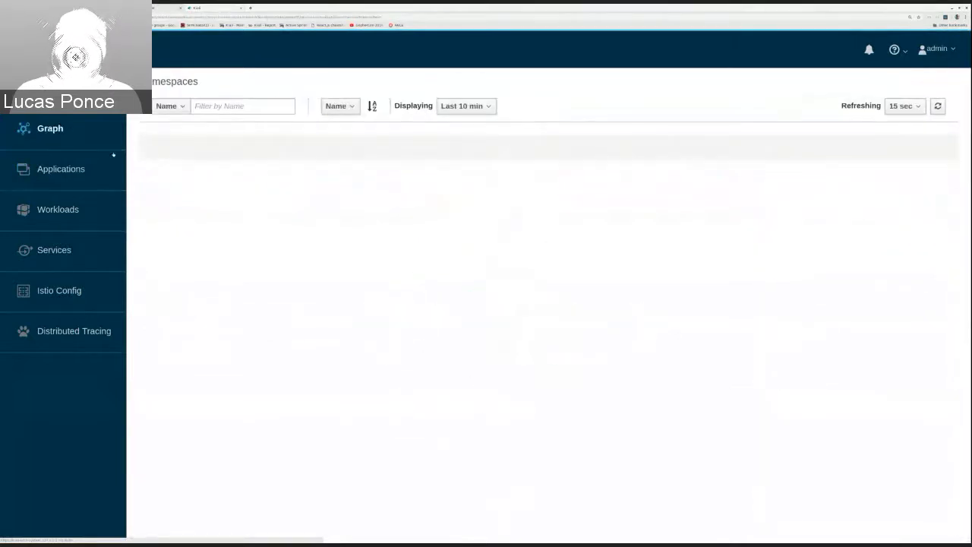
pyautogui.click(68, 127)
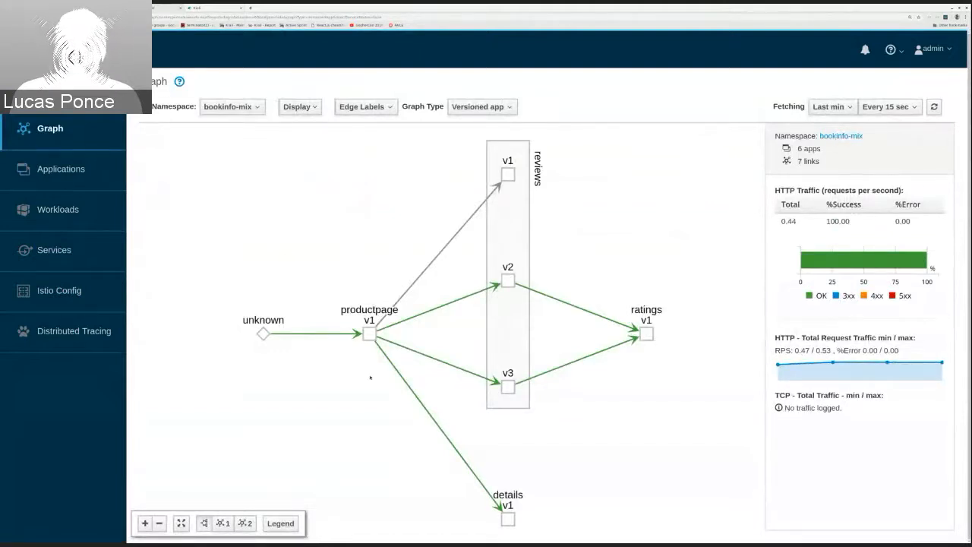
# Step: Open the productpage-v1 workload from the graph's productpage node and highlight its workload type
pyautogui.click(369, 334)
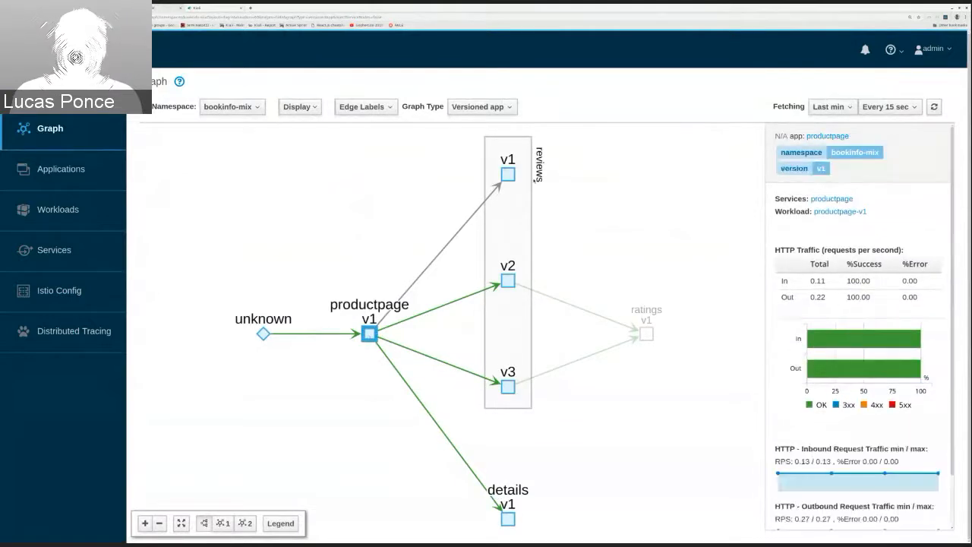
pyautogui.click(838, 212)
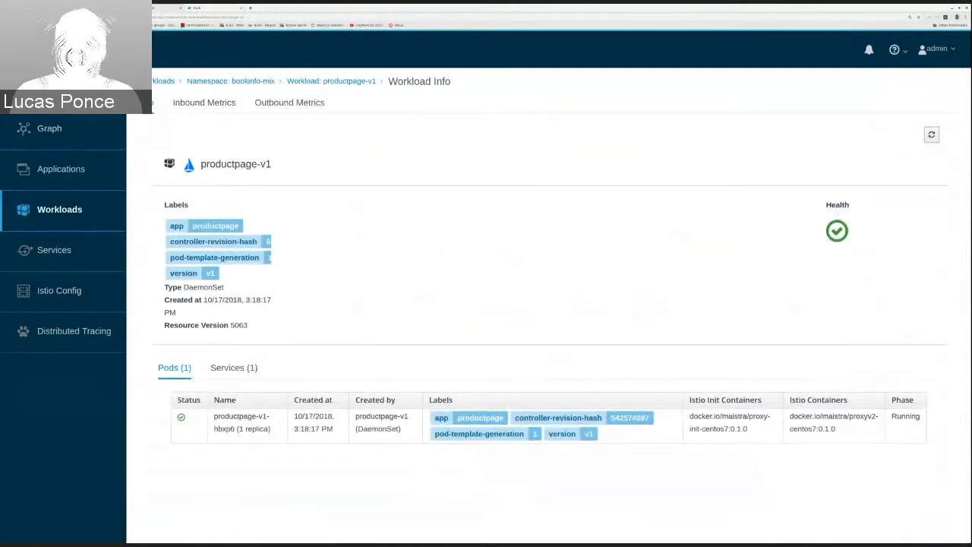
pyautogui.doubleClick(216, 287)
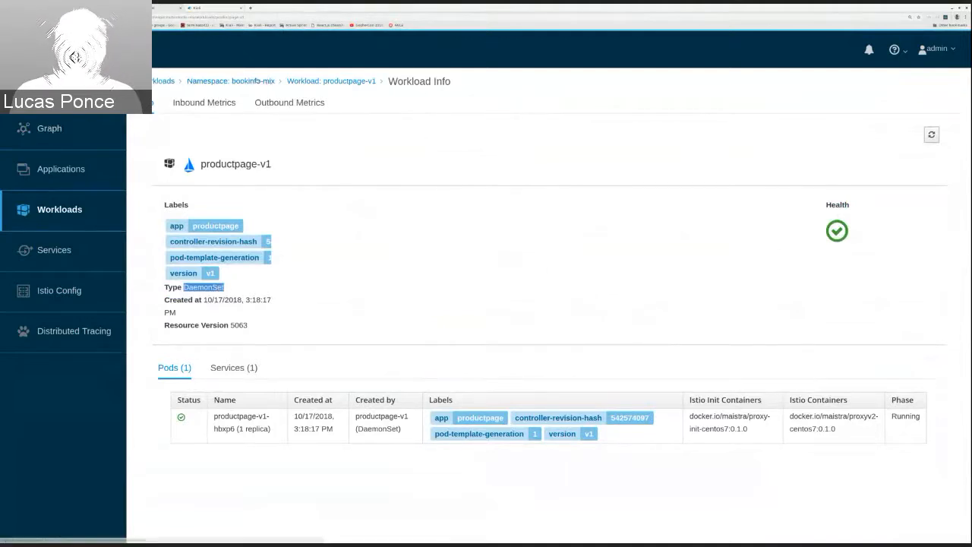
# Step: List the bookinfo-mix namespace's workloads and filter them by the workload types Deployment and ReplicaSet
pyautogui.click(255, 82)
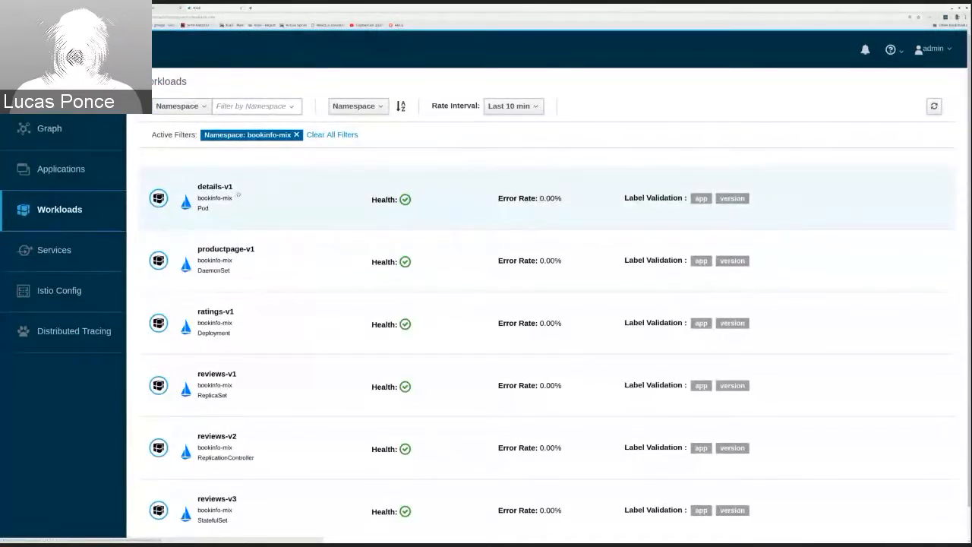
pyautogui.scroll(-2, 258, 304)
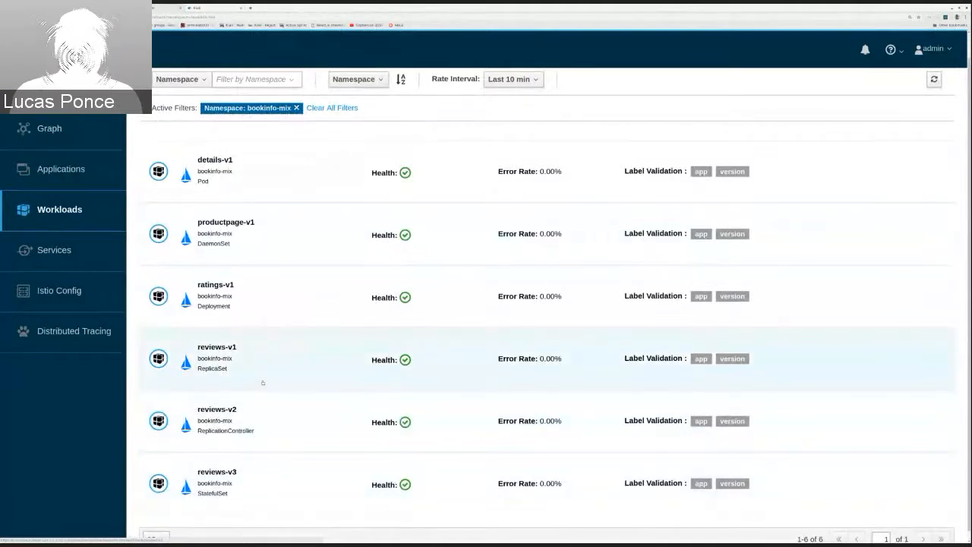
pyautogui.scroll(1, 274, 377)
pyautogui.click(182, 105)
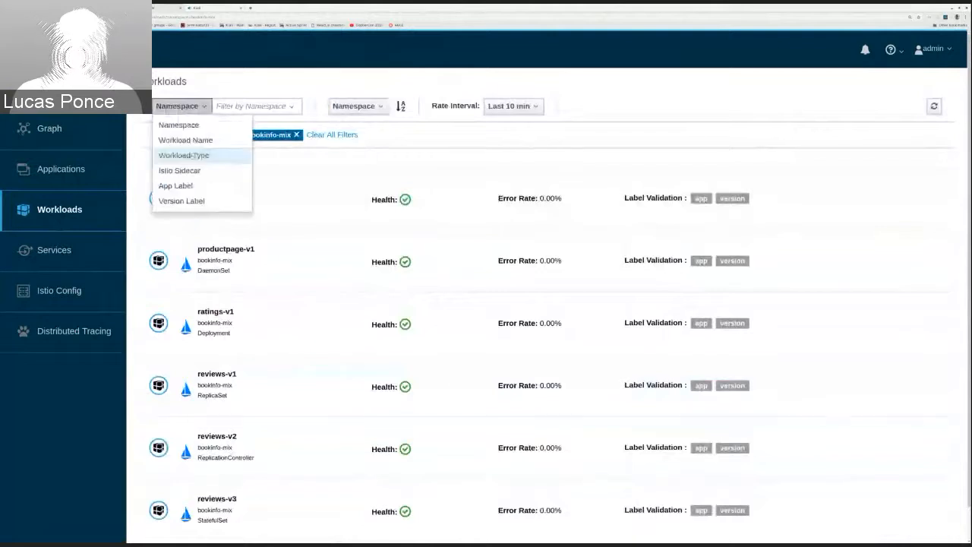
pyautogui.click(183, 155)
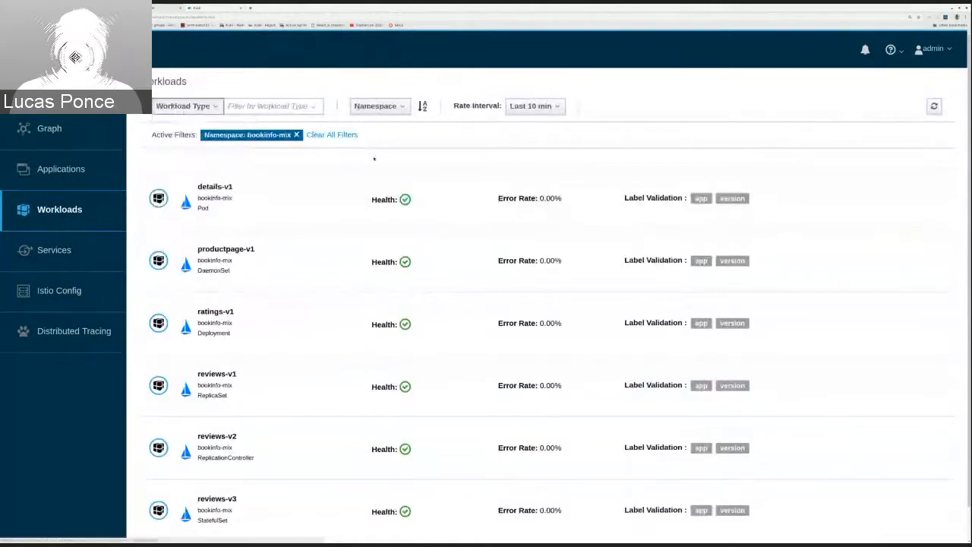
pyautogui.click(296, 110)
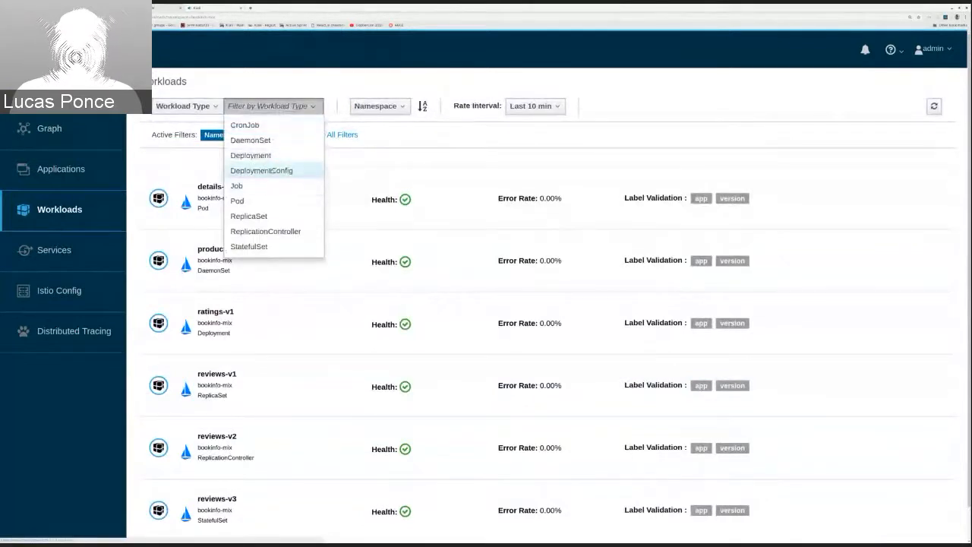
pyautogui.click(245, 156)
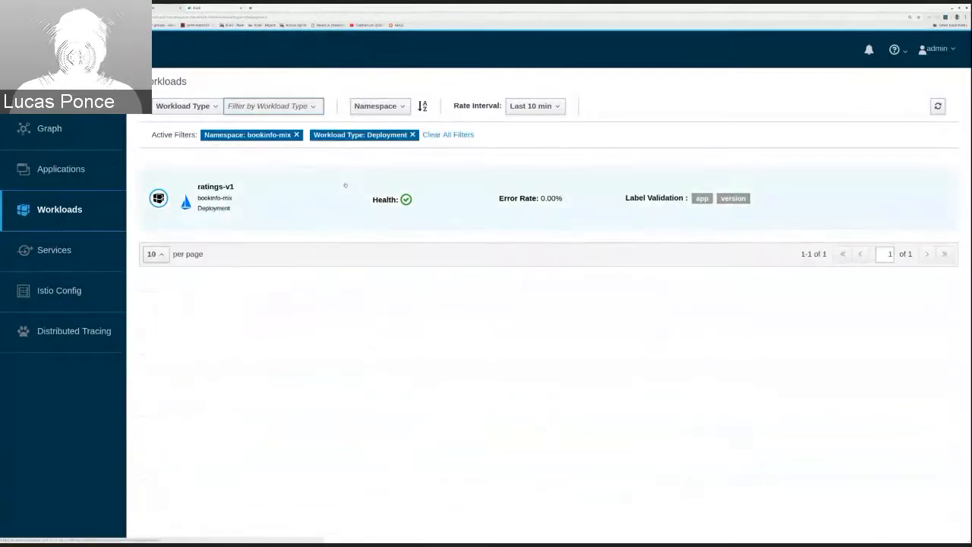
pyautogui.click(274, 105)
pyautogui.click(258, 215)
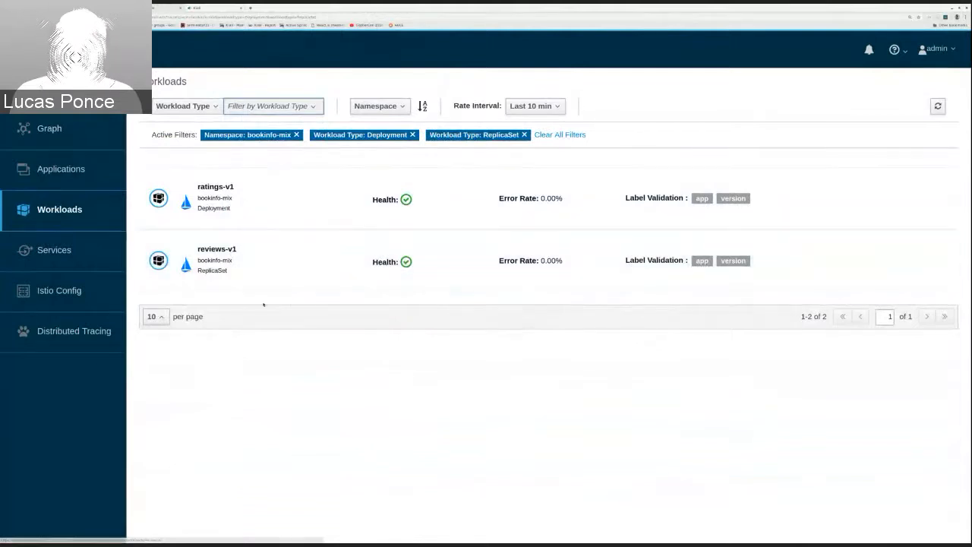
# Step: Open the reviews-v1 workload and inspect its type and health details
pyautogui.click(241, 273)
pyautogui.doubleClick(203, 256)
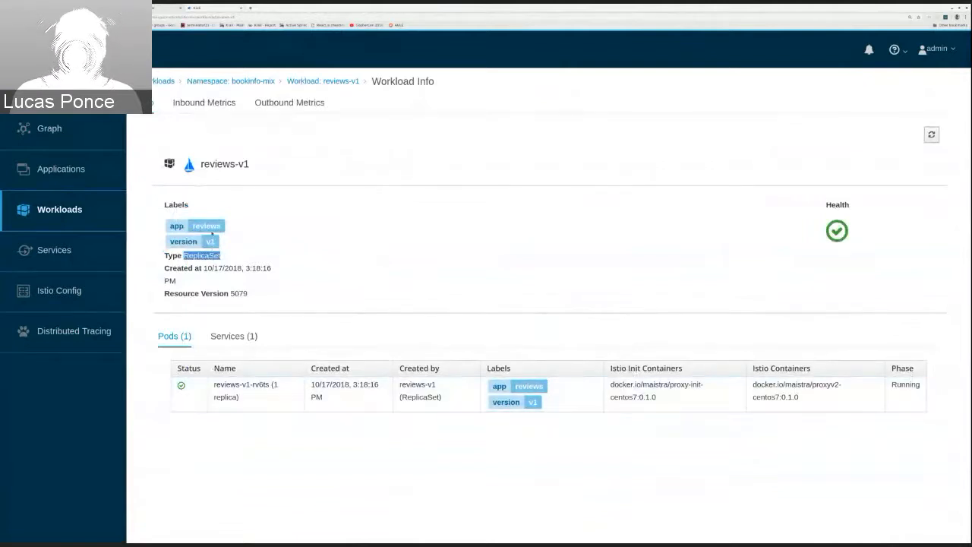
pyautogui.click(388, 284)
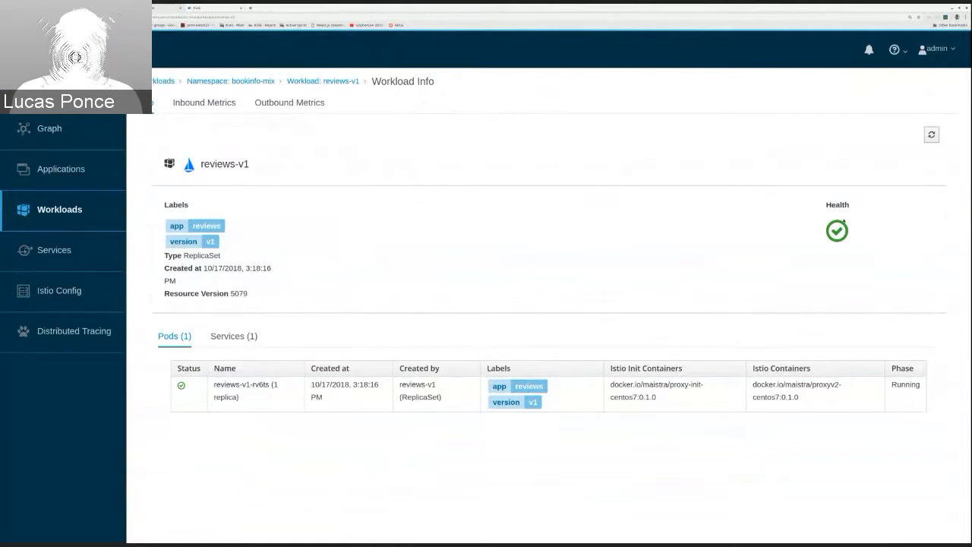
pyautogui.moveTo(844, 220)
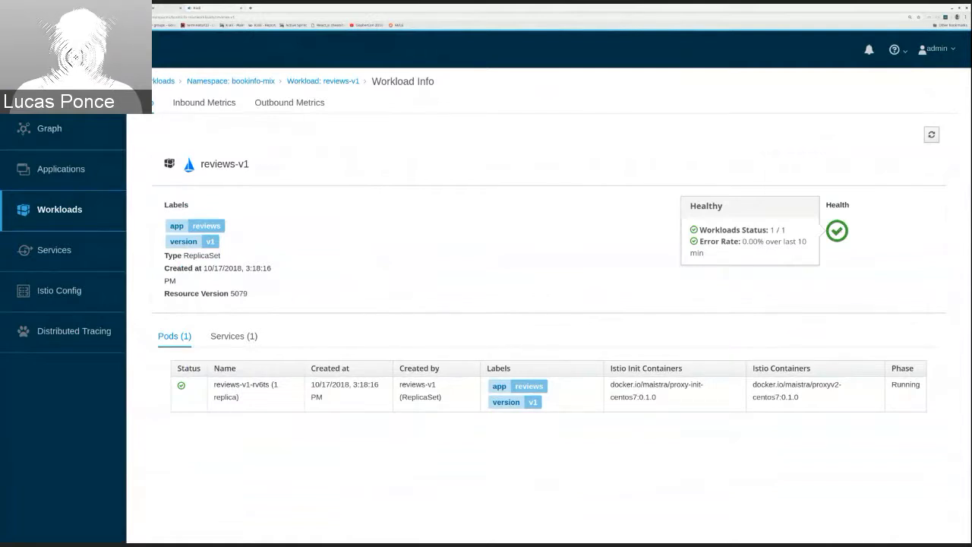
# Step: Check application health in the bookinfo-mix applications list and open the reviews application's details
pyautogui.click(85, 178)
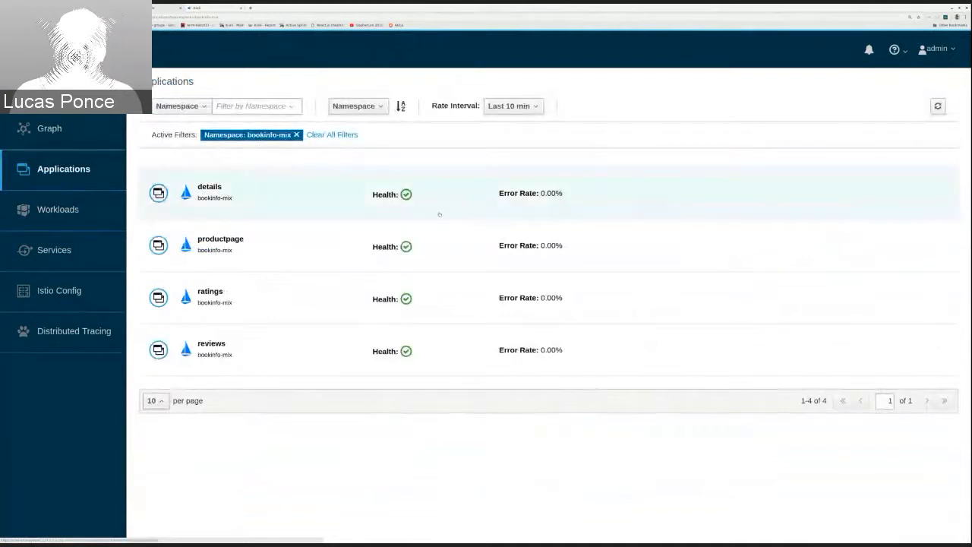
pyautogui.moveTo(406, 195)
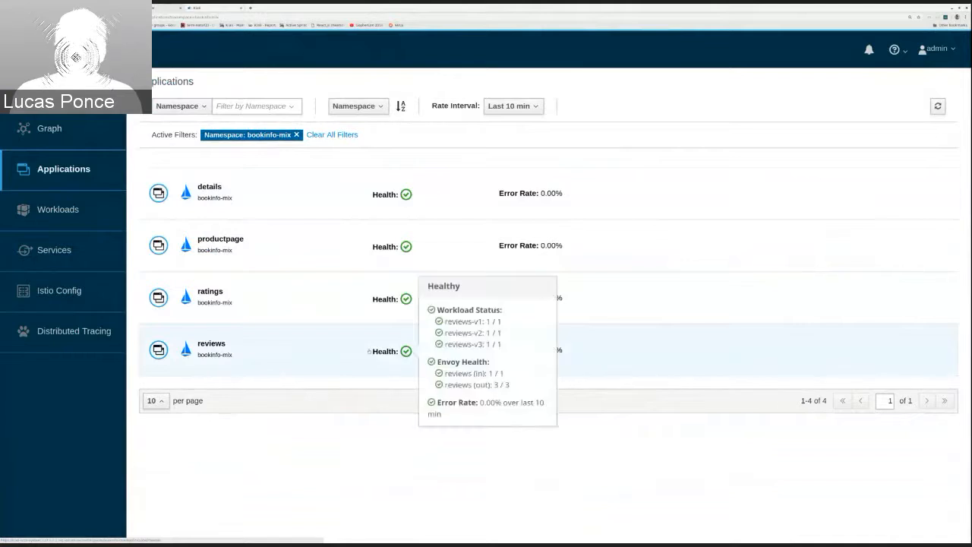
pyautogui.click(406, 348)
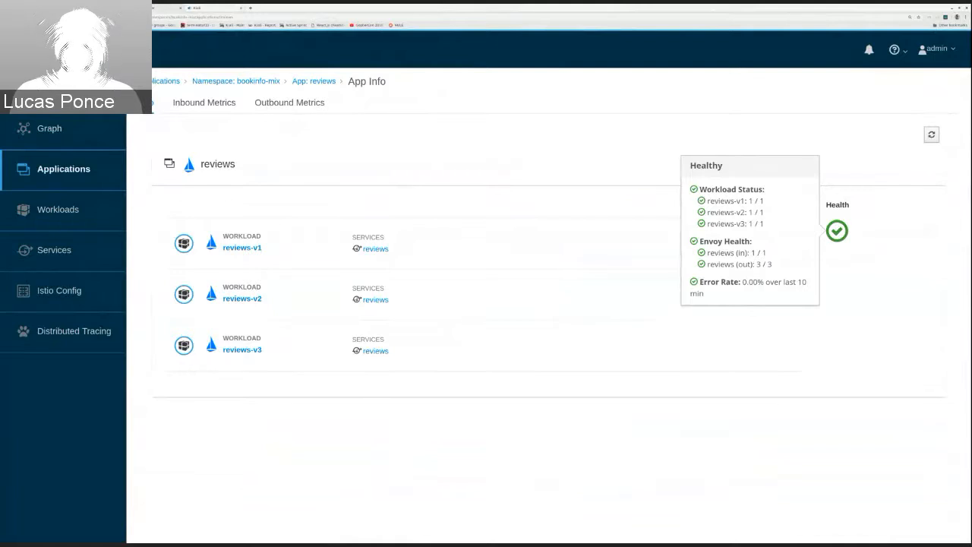
# Step: Show the reviews application's inbound metrics grouped by local version
pyautogui.click(207, 105)
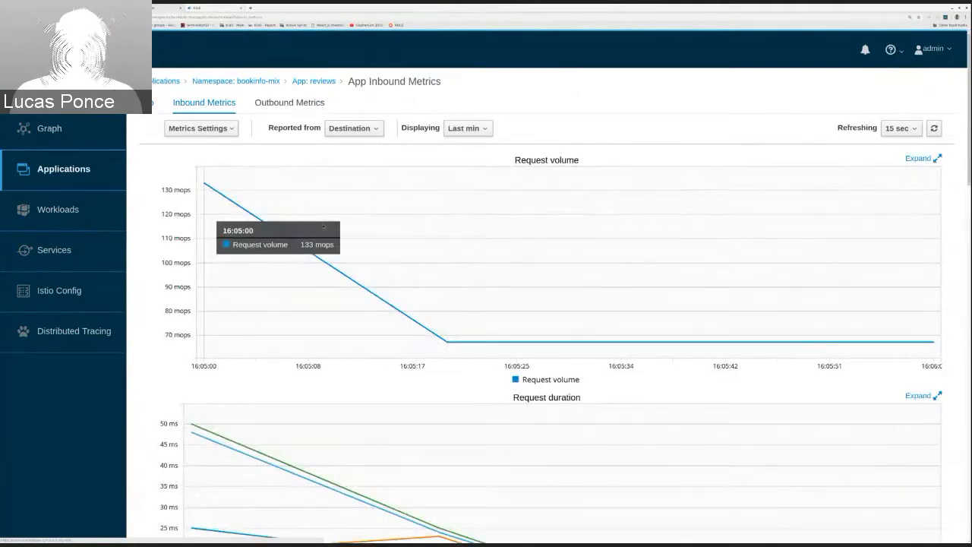
pyautogui.click(223, 129)
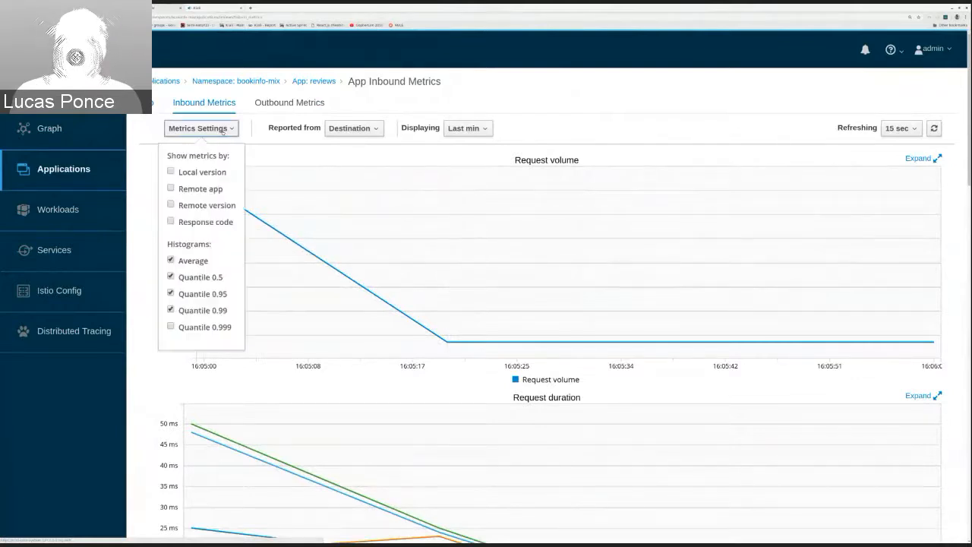
pyautogui.click(171, 172)
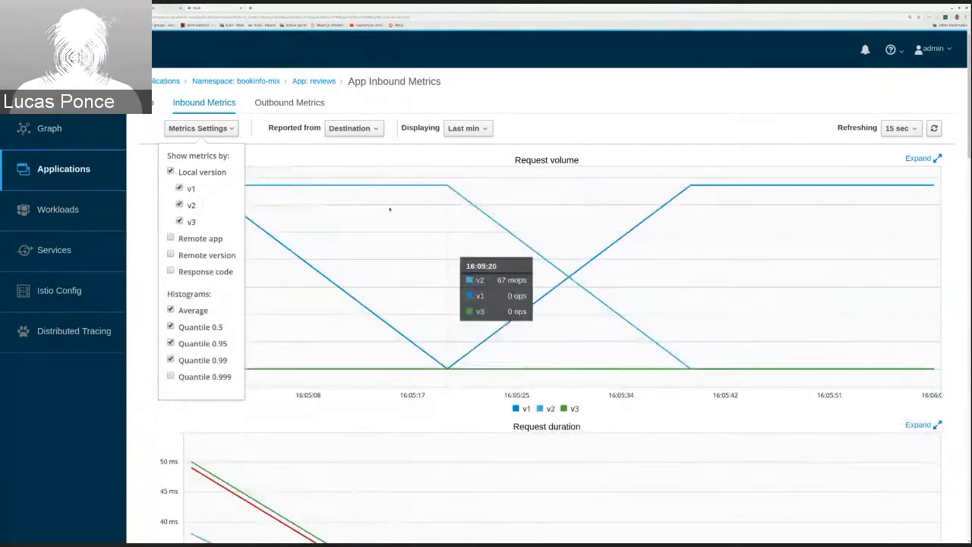
pyautogui.click(286, 157)
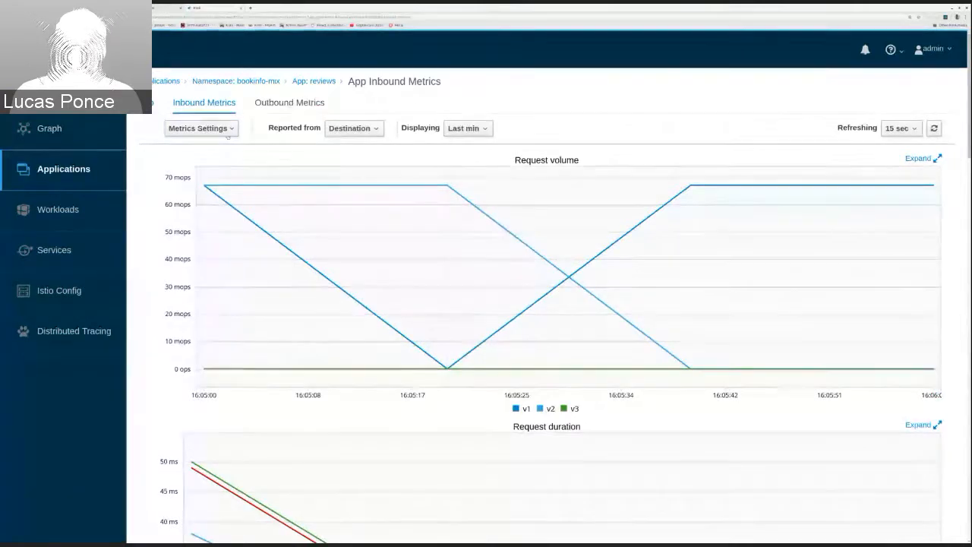
# Step: Hide and restore the v1 and v3 series in the inbound metrics, one version at a time
pyautogui.click(201, 128)
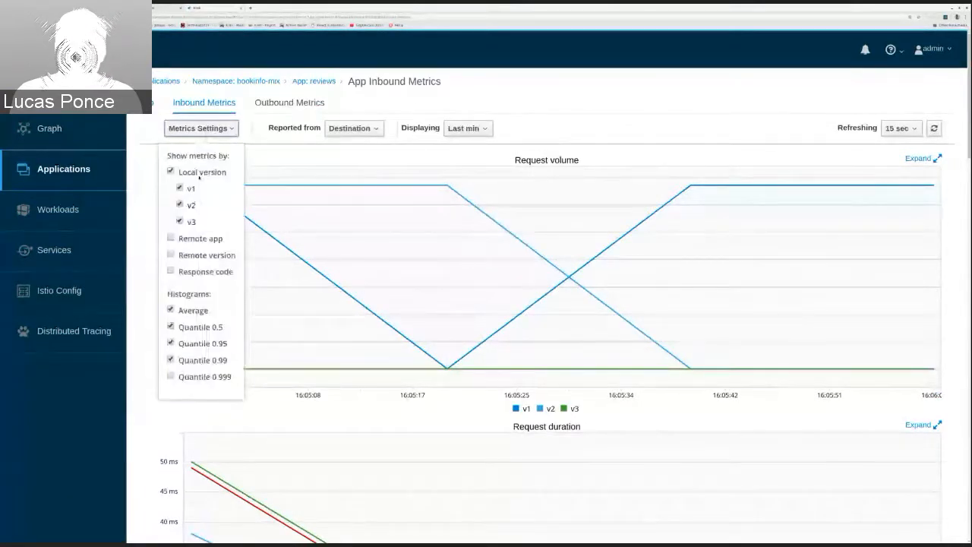
pyautogui.click(179, 189)
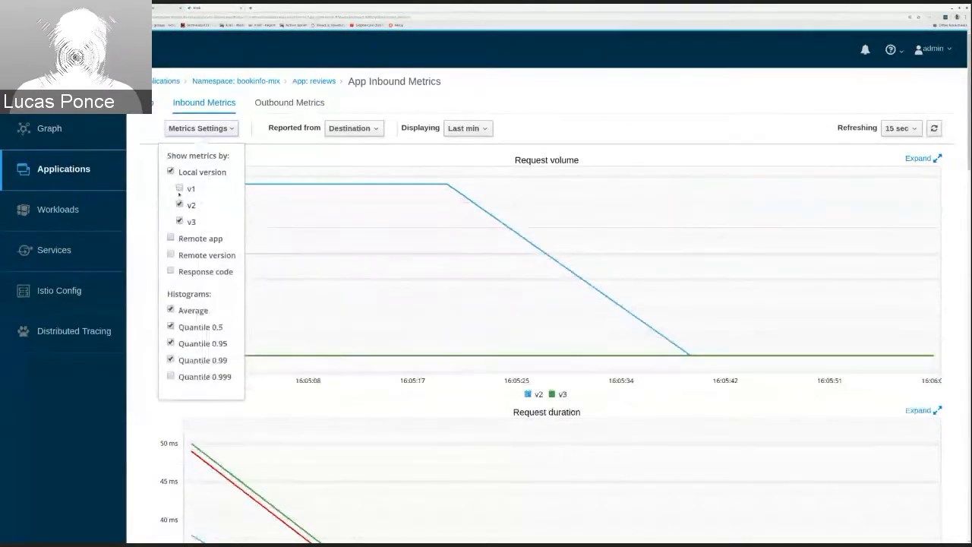
pyautogui.click(179, 189)
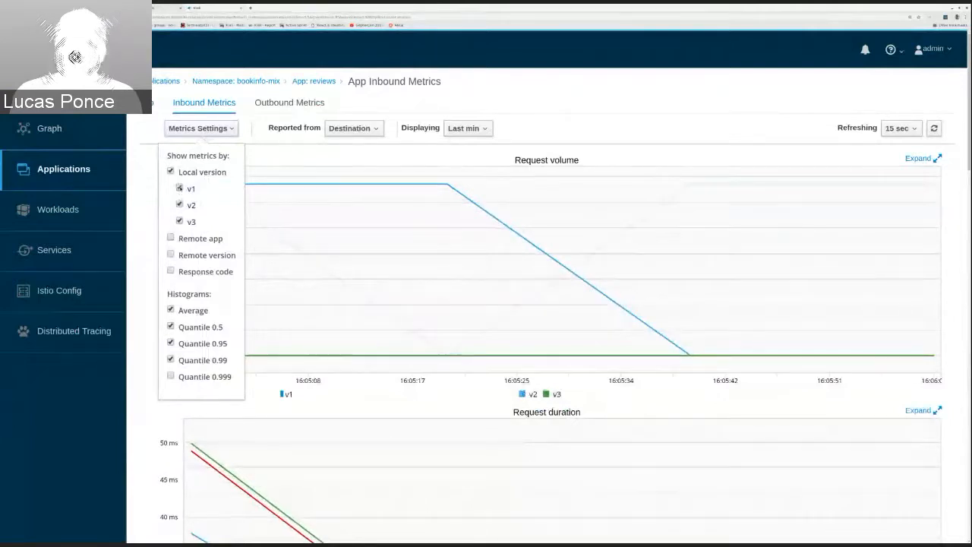
pyautogui.click(179, 221)
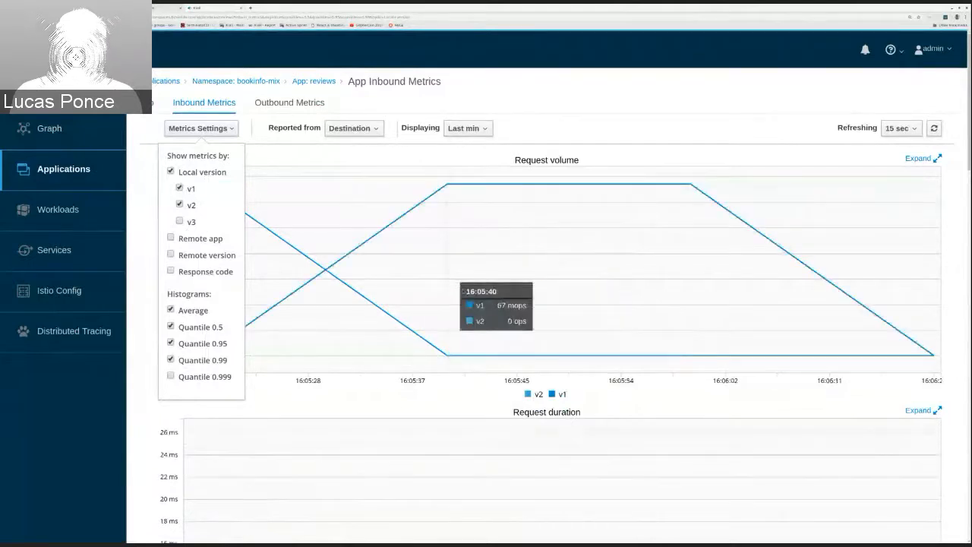
pyautogui.click(179, 221)
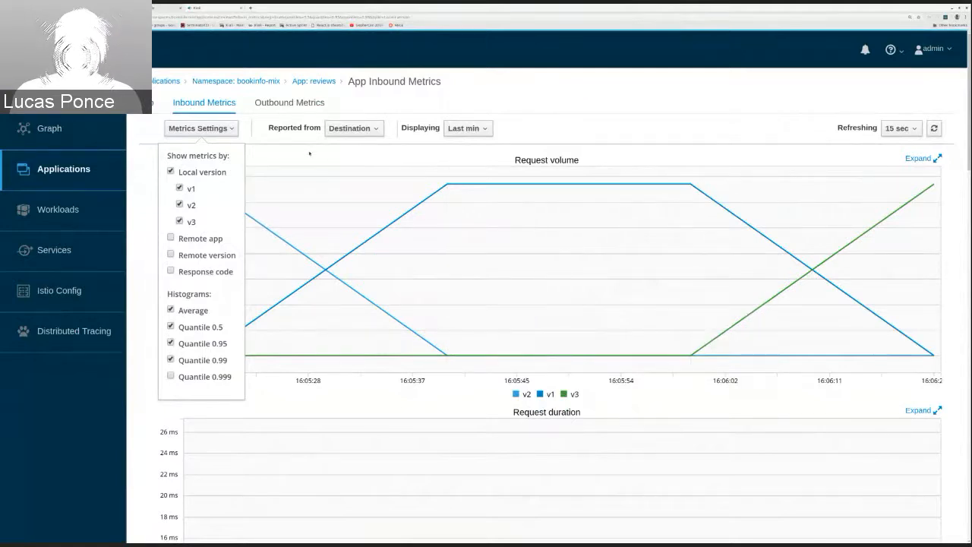
pyautogui.click(410, 202)
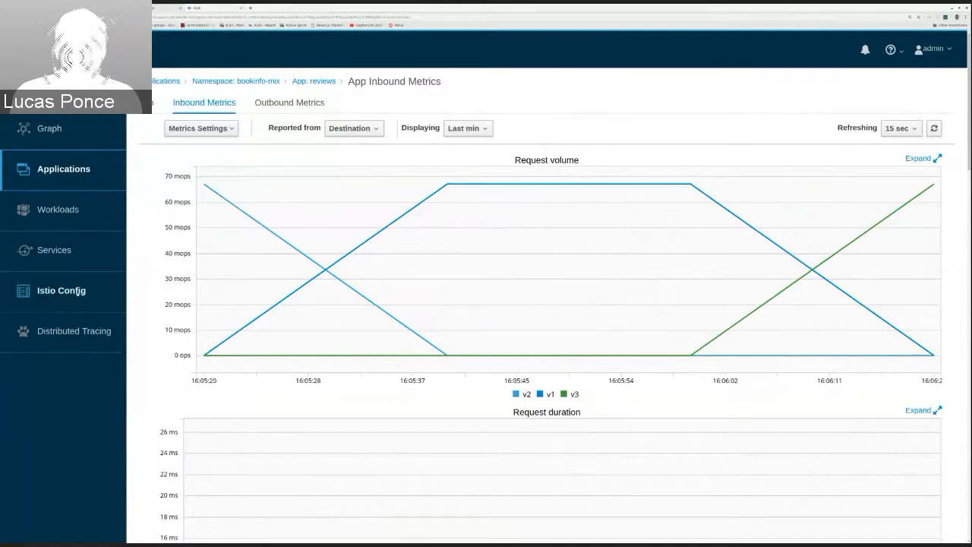
# Step: Open the Istio configuration list for bookinfo-mix and switch to the Kiali documentation on validations performed
pyautogui.click(80, 291)
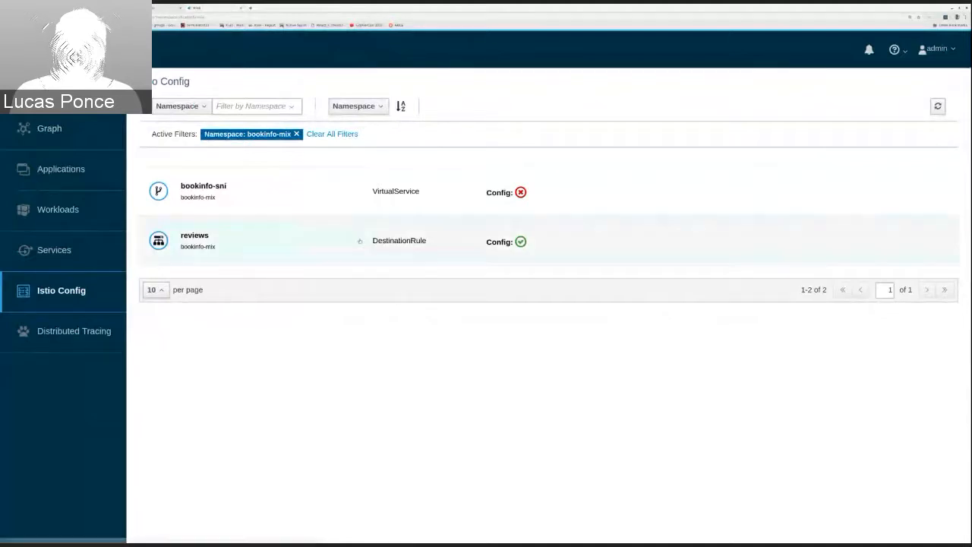
pyautogui.click(226, 10)
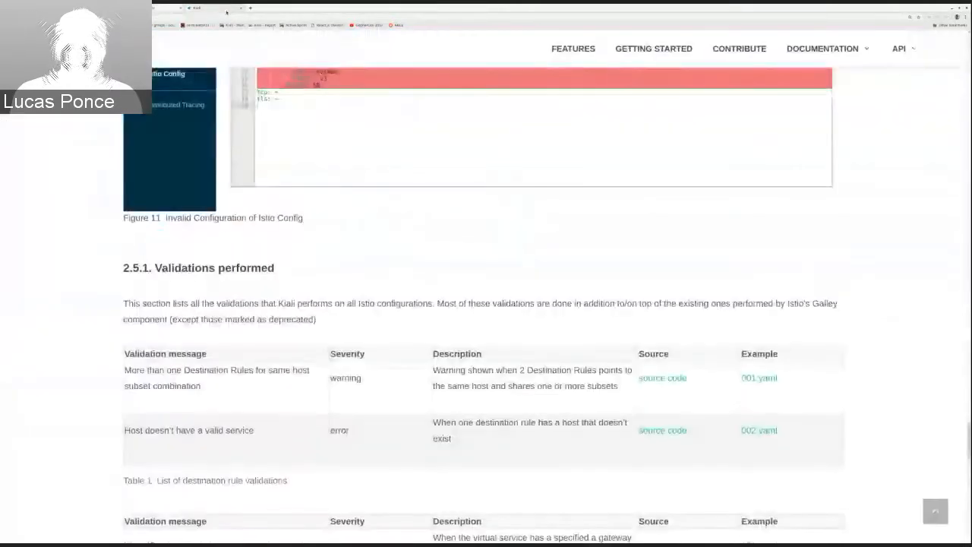
# Step: Review the invalid Istio config figure and the destination rule and virtual service validation tables in the Kiali documentation
pyautogui.scroll(1, 246, 225)
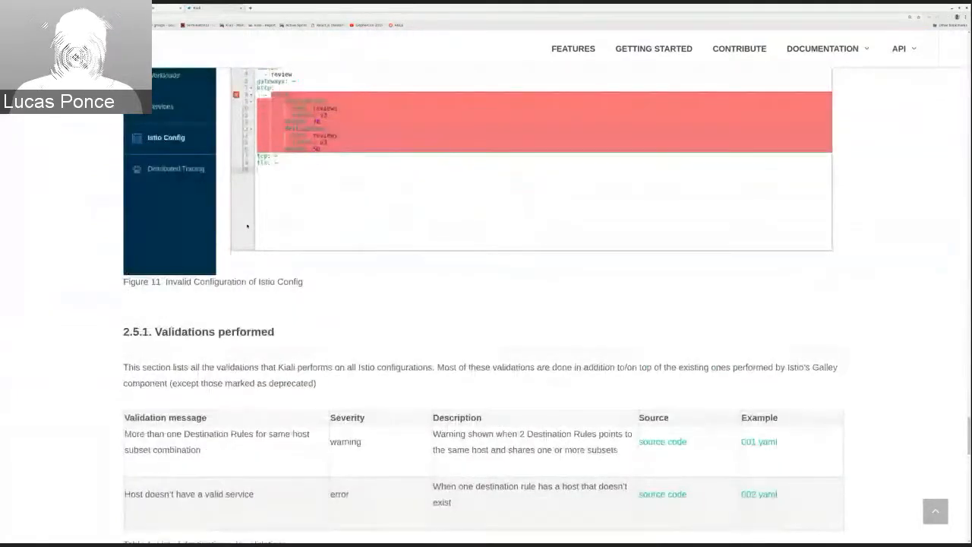
pyautogui.scroll(1, 247, 224)
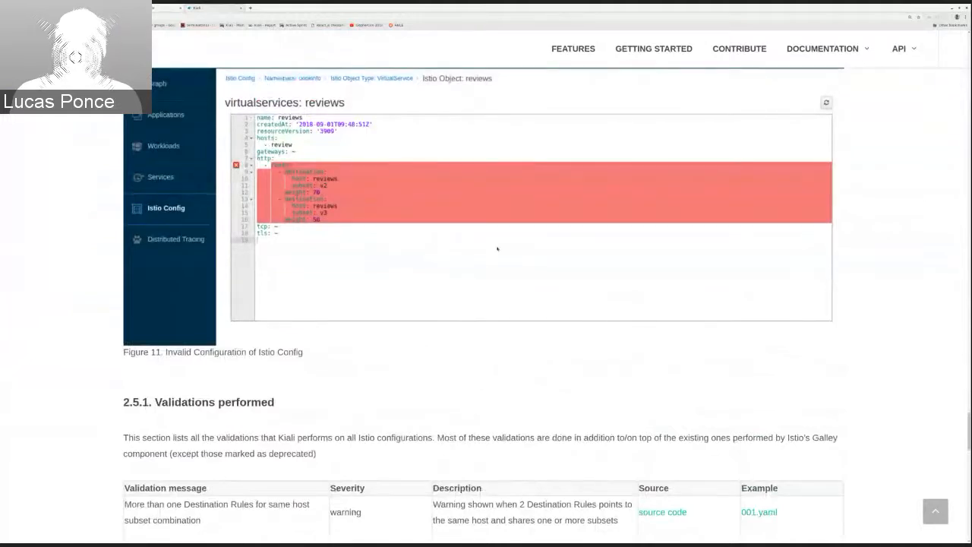
pyautogui.scroll(1, 497, 248)
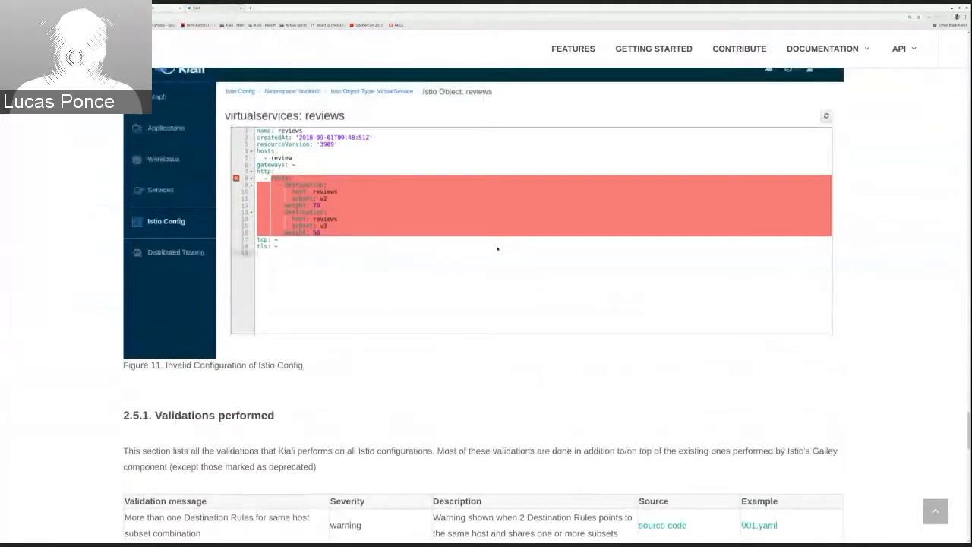
pyautogui.scroll(-1, 495, 246)
pyautogui.scroll(-2, 494, 245)
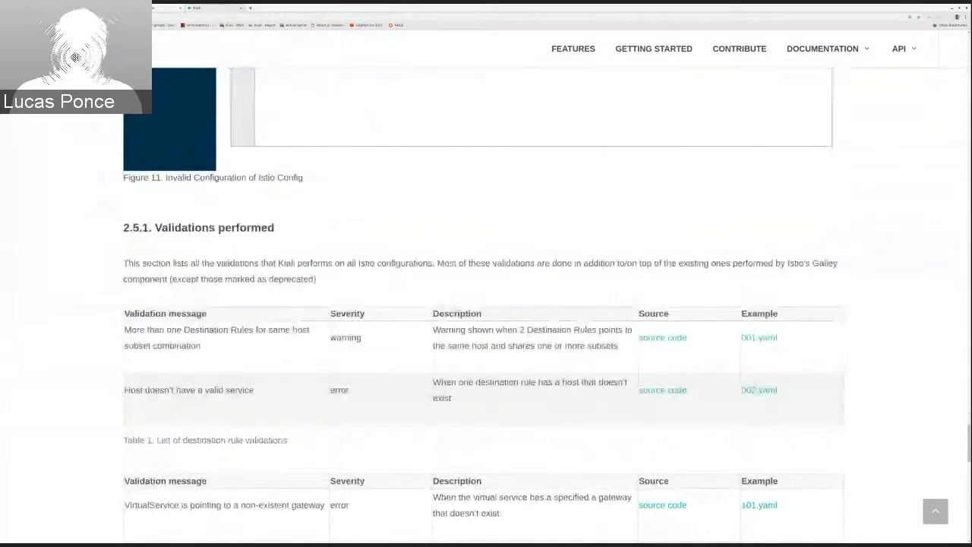
pyautogui.scroll(-1, 366, 263)
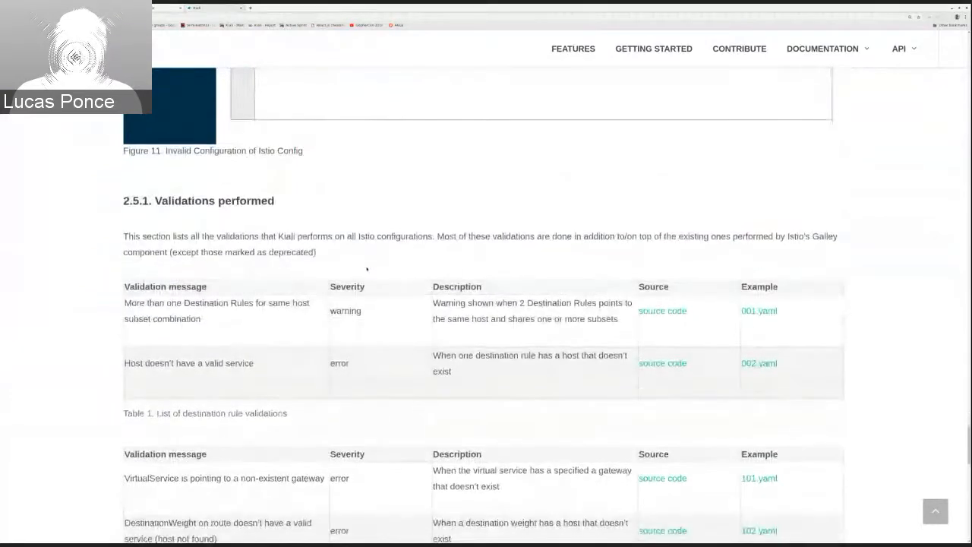
pyautogui.scroll(-3, 365, 238)
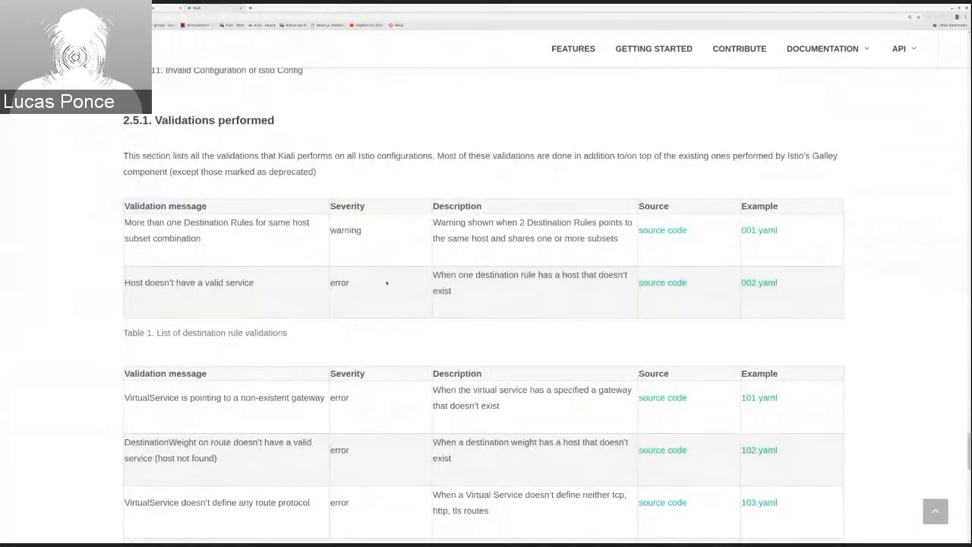
pyautogui.scroll(-1, 387, 283)
pyautogui.scroll(-2, 387, 283)
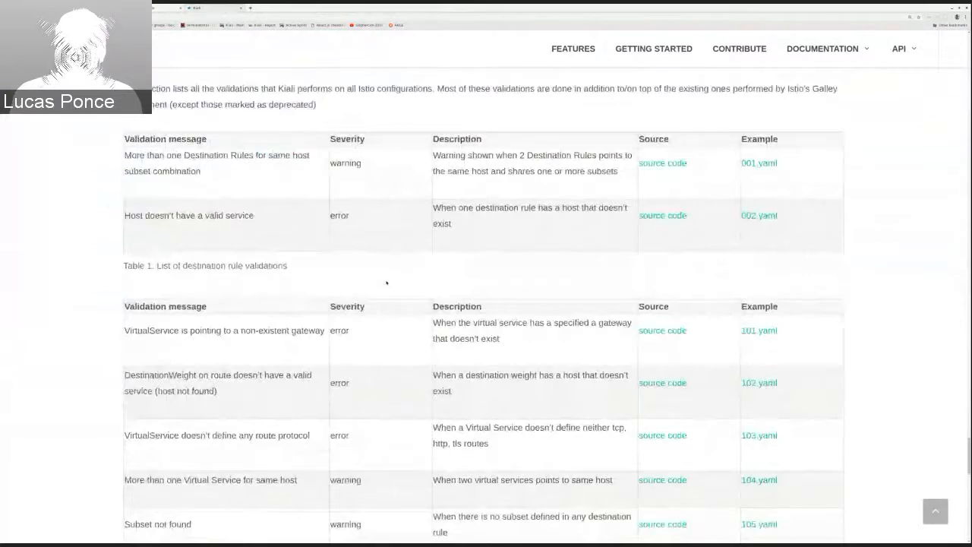
pyautogui.scroll(-1, 387, 282)
# Step: Switch to Kiali, open the bookinfo-sni VirtualService and inspect its validation markers, the mygateway entry and the login.prod.svc.cluster.local host
pyautogui.hotkey('ctrl', 'Tab')
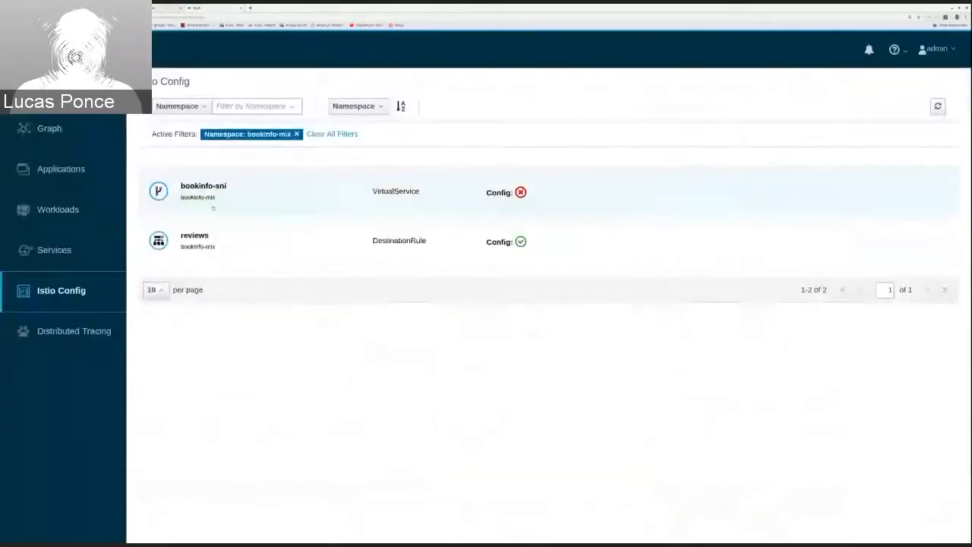
pyautogui.click(201, 188)
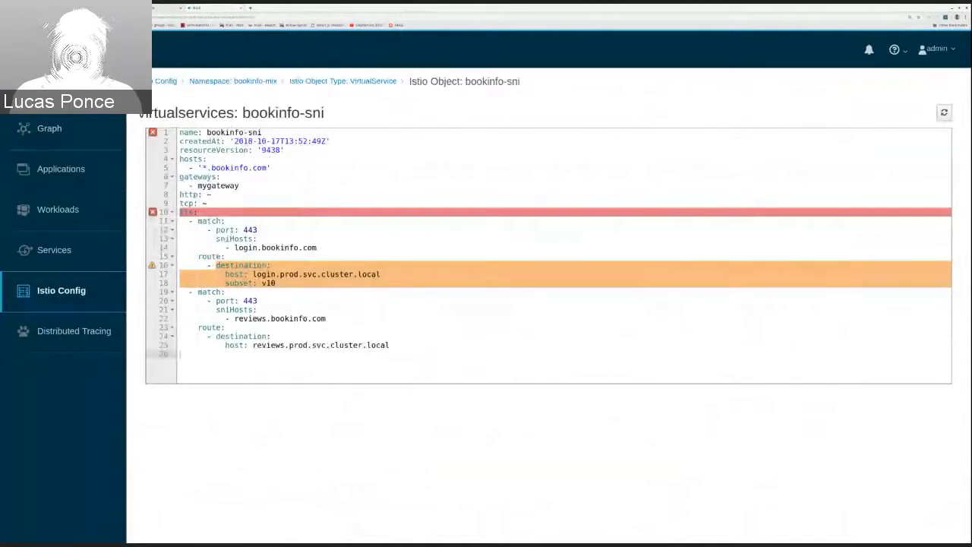
pyautogui.moveTo(152, 133)
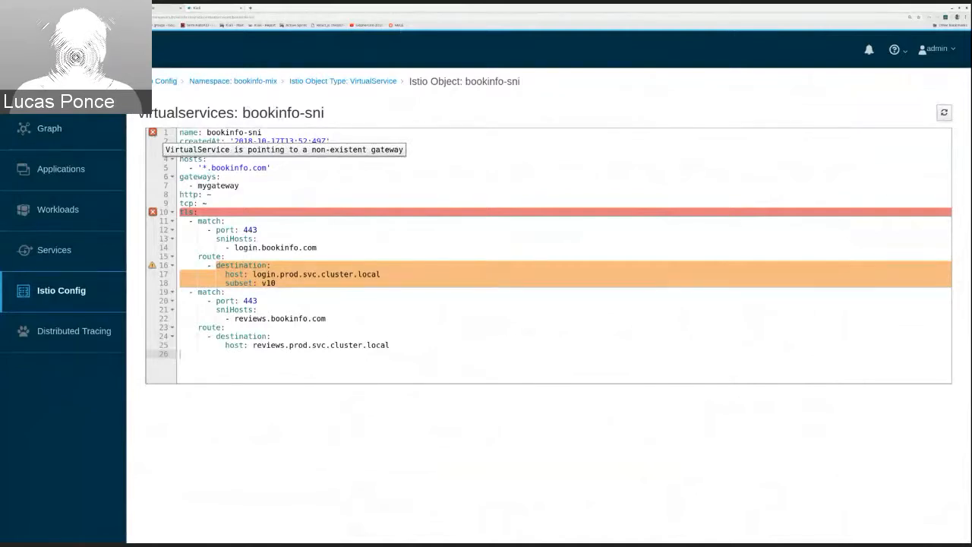
pyautogui.click(240, 185)
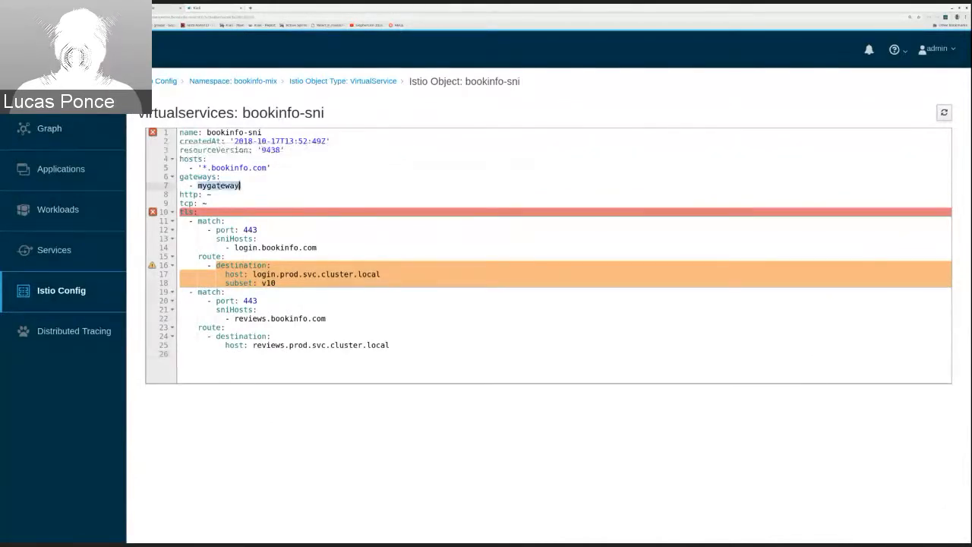
pyautogui.tripleClick(240, 186)
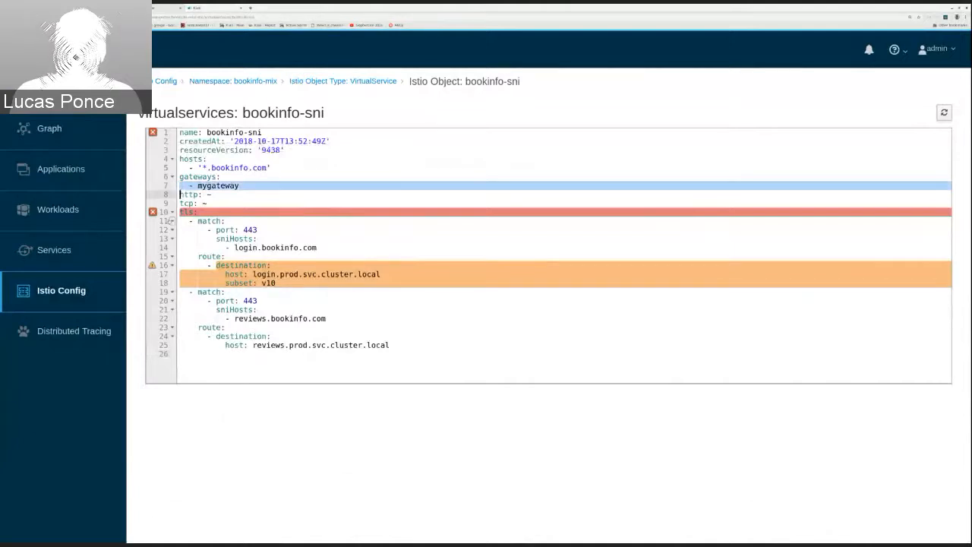
pyautogui.moveTo(153, 213)
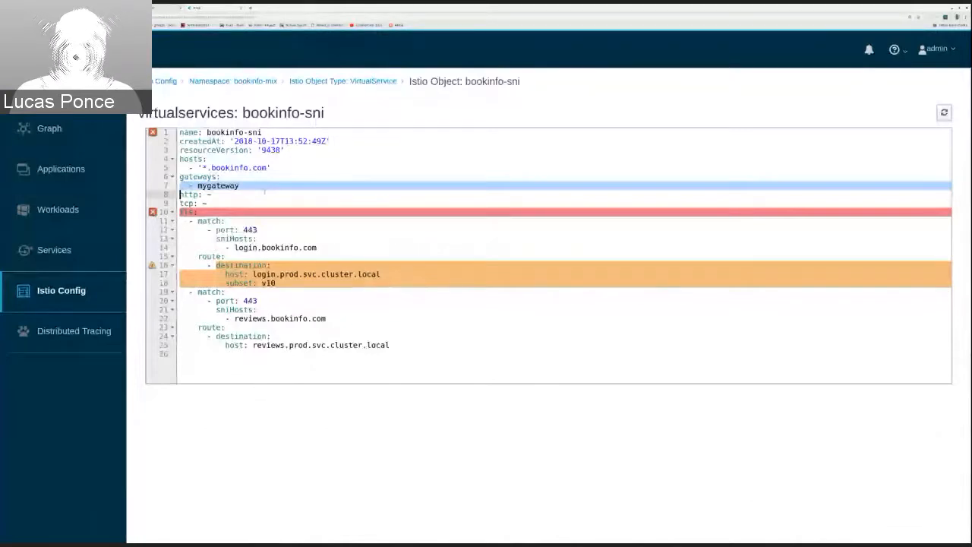
pyautogui.moveTo(253, 274); pyautogui.dragTo(383, 273)
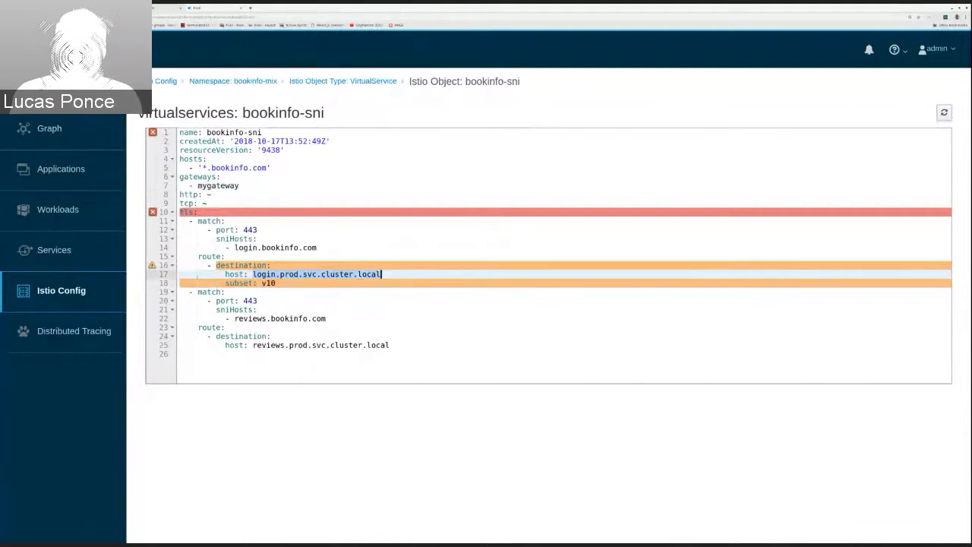
pyautogui.moveTo(152, 266)
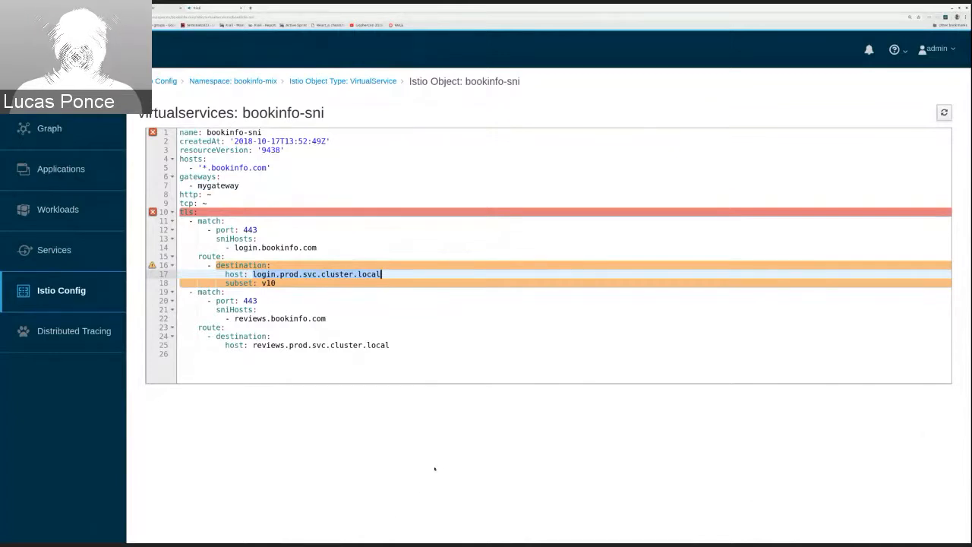
# Step: Check the configuration status of bookinfo-sni in the Istio configuration list and open the bookinfo-mix applications list
pyautogui.click(80, 294)
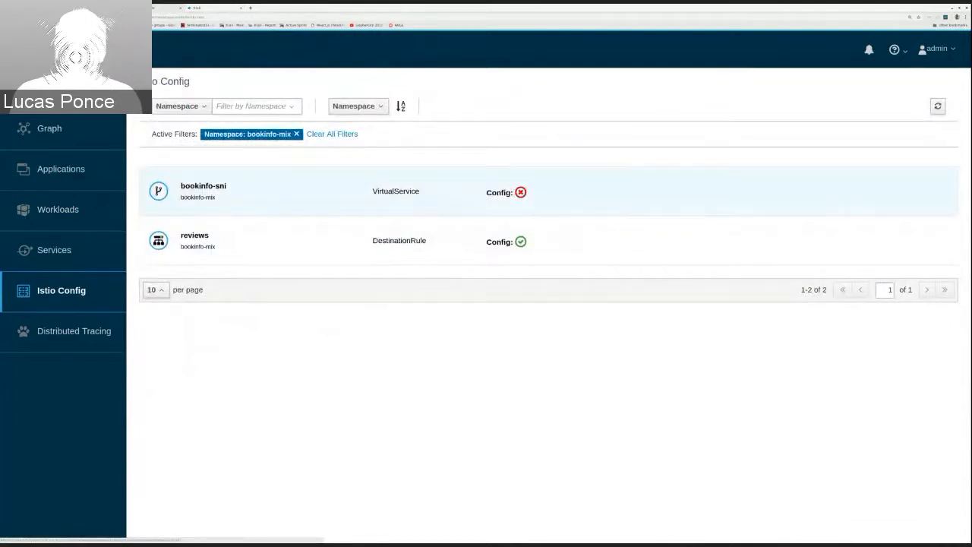
pyautogui.moveTo(521, 192)
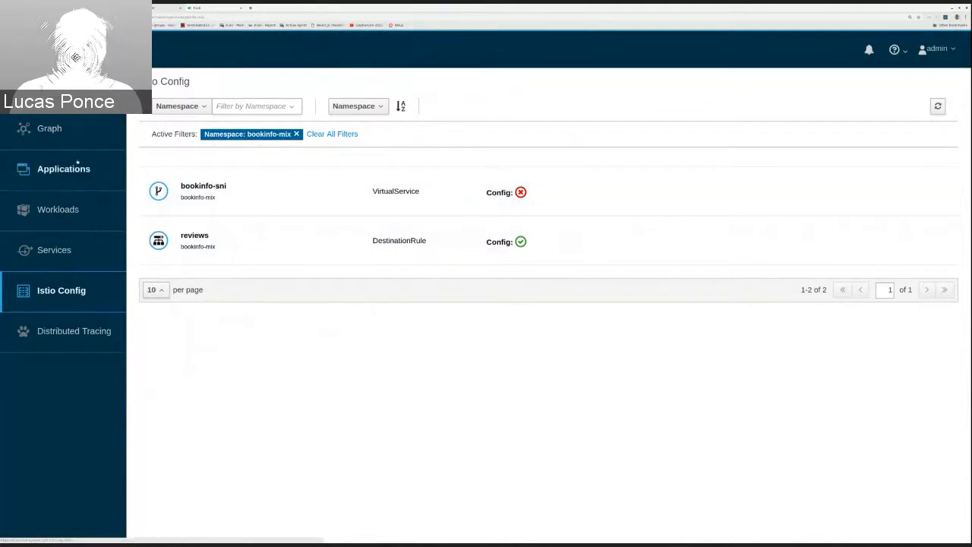
pyautogui.click(75, 170)
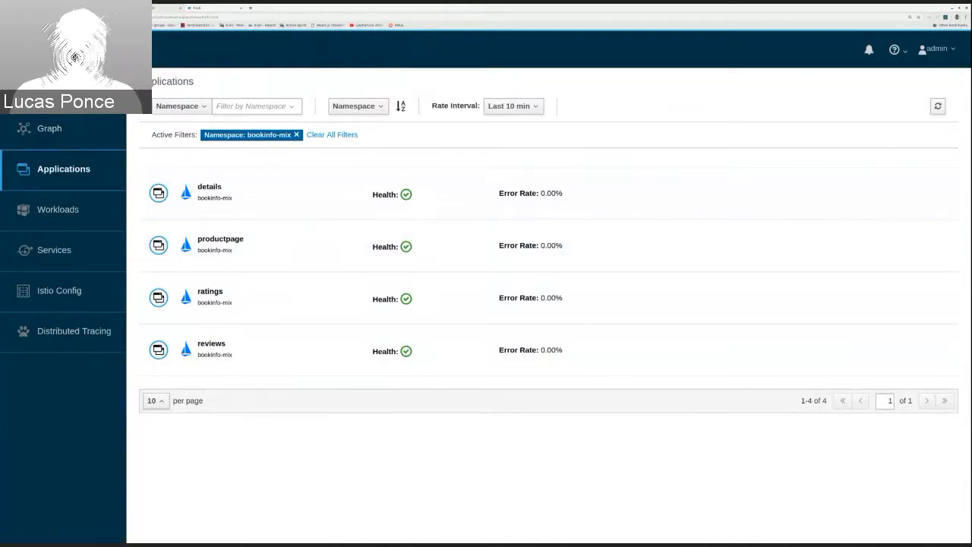
# Step: Switch to the BlueJeans meeting and stop sharing the screen
pyautogui.click(137, 8)
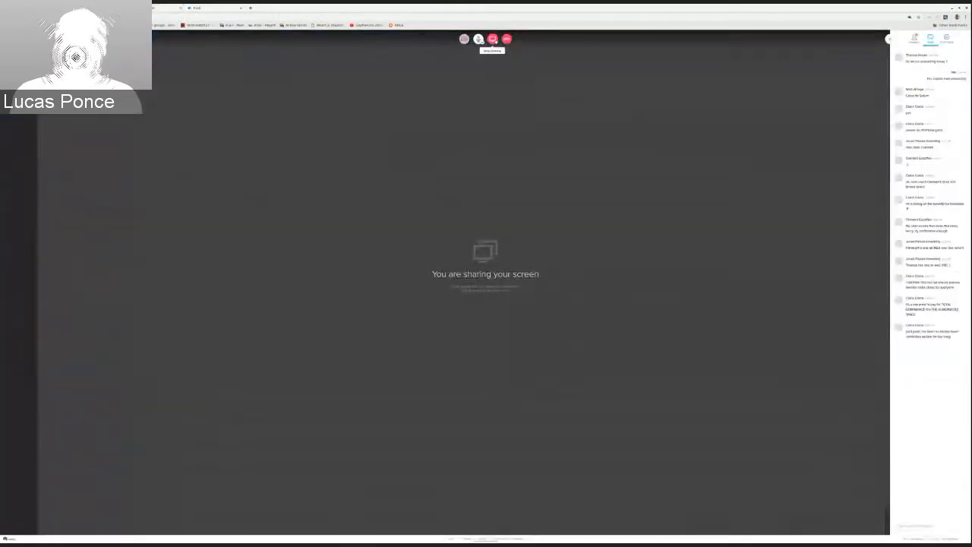
pyautogui.click(493, 40)
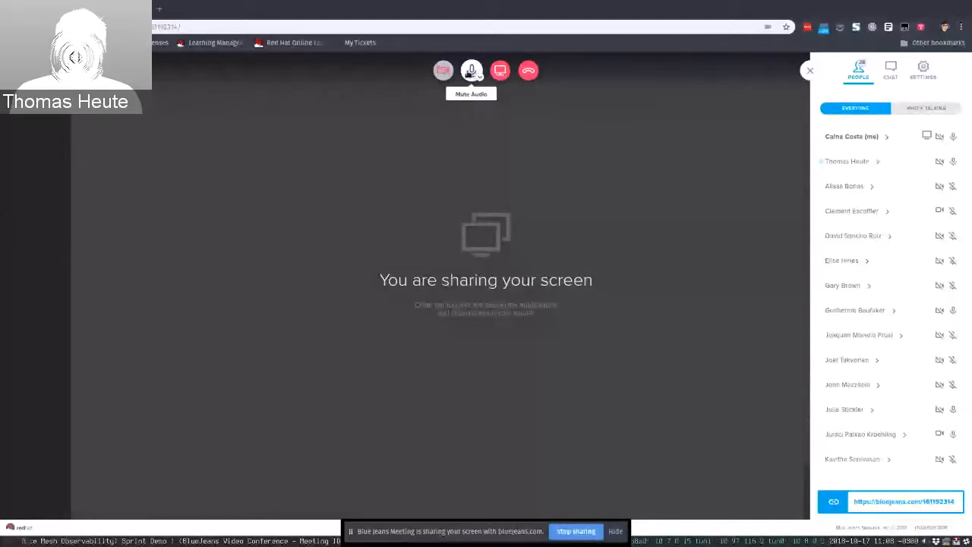
pyautogui.press('super+2')
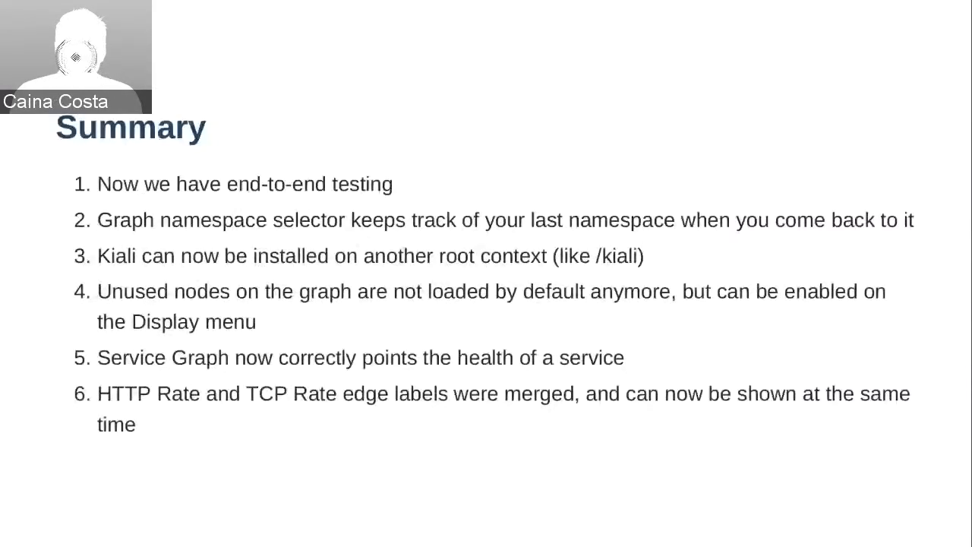
pyautogui.press('Left')
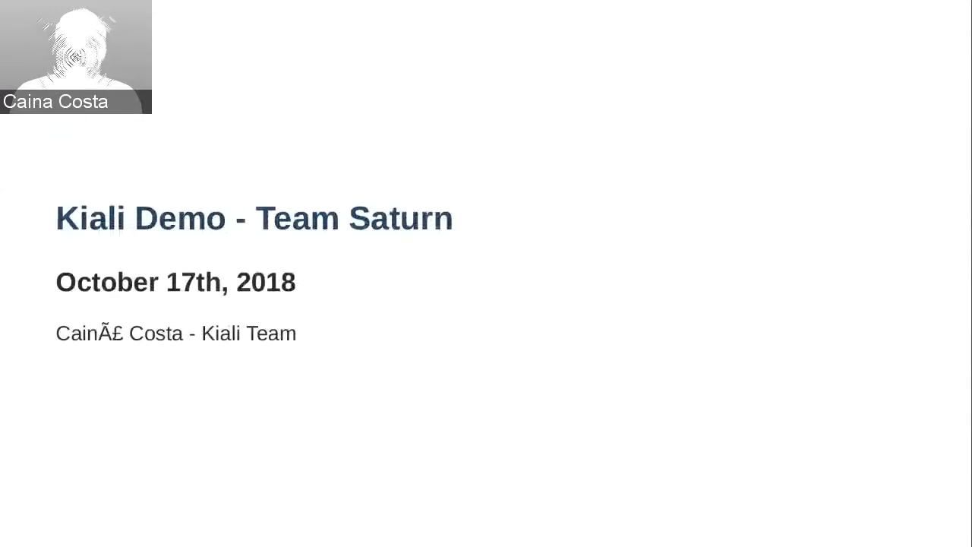
pyautogui.press('Right')
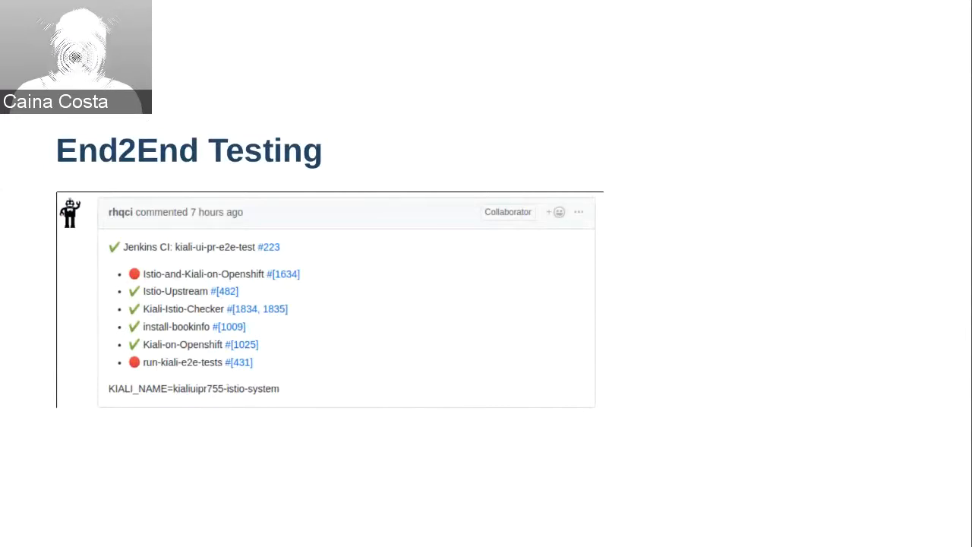
pyautogui.press('Right')
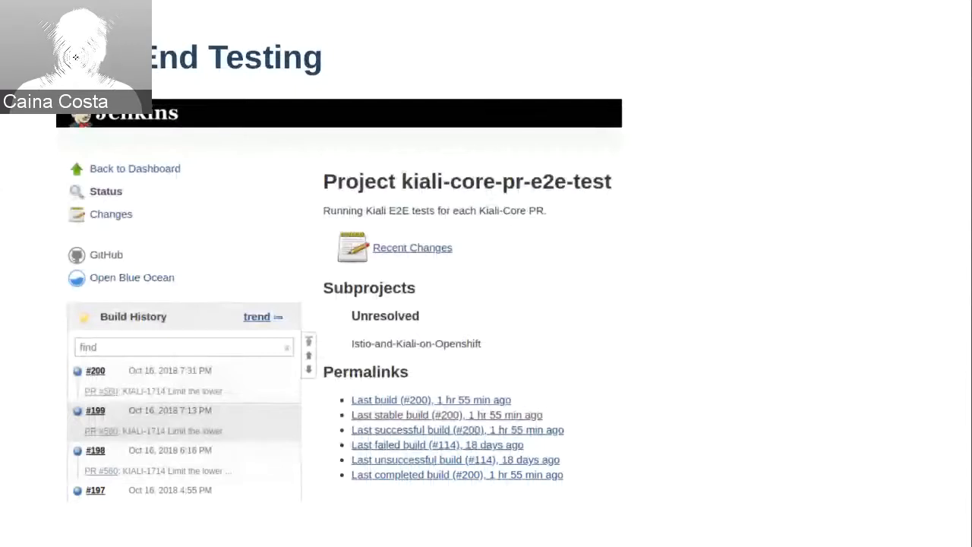
pyautogui.press('Right')
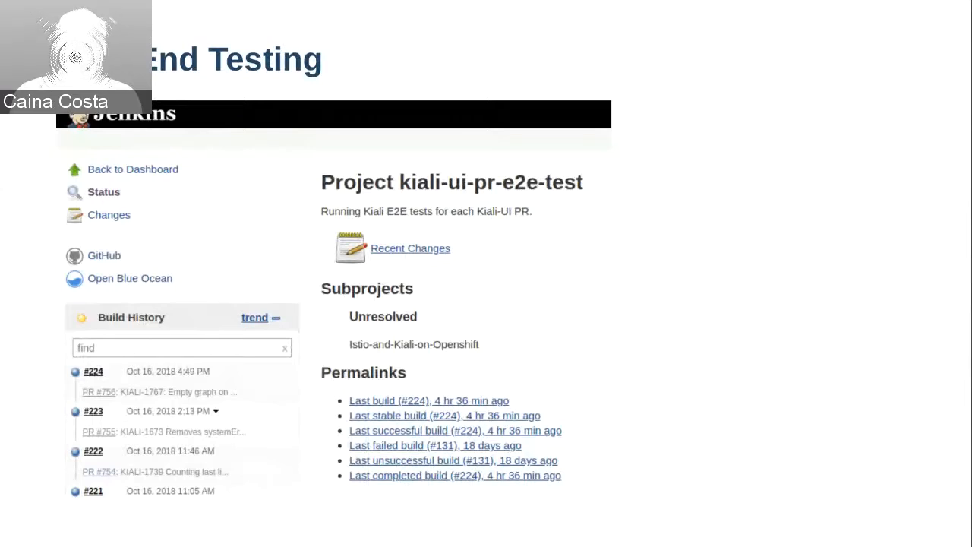
pyautogui.press('Right')
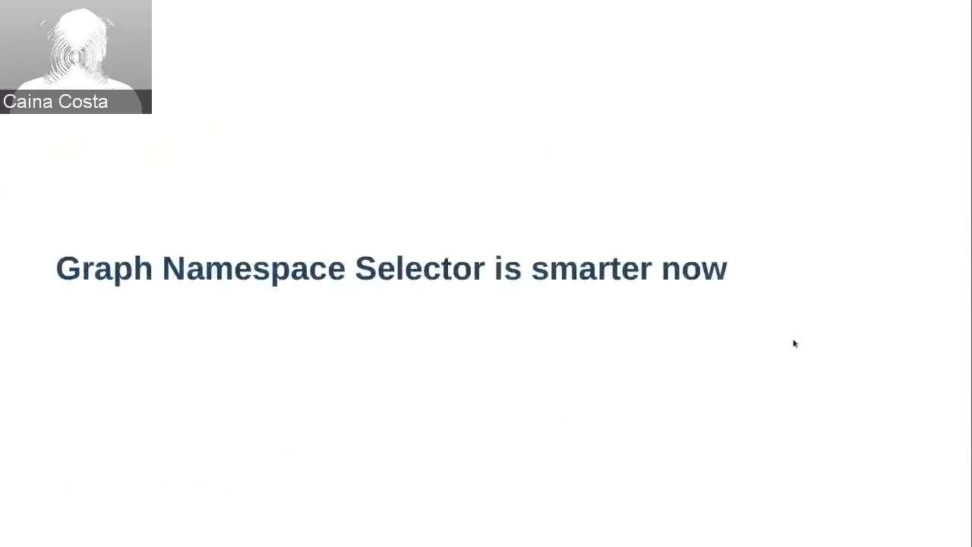
# Step: Switch to the Kiali service graph and set its namespace to bookinfo
pyautogui.hotkey('alt', 'Tab')
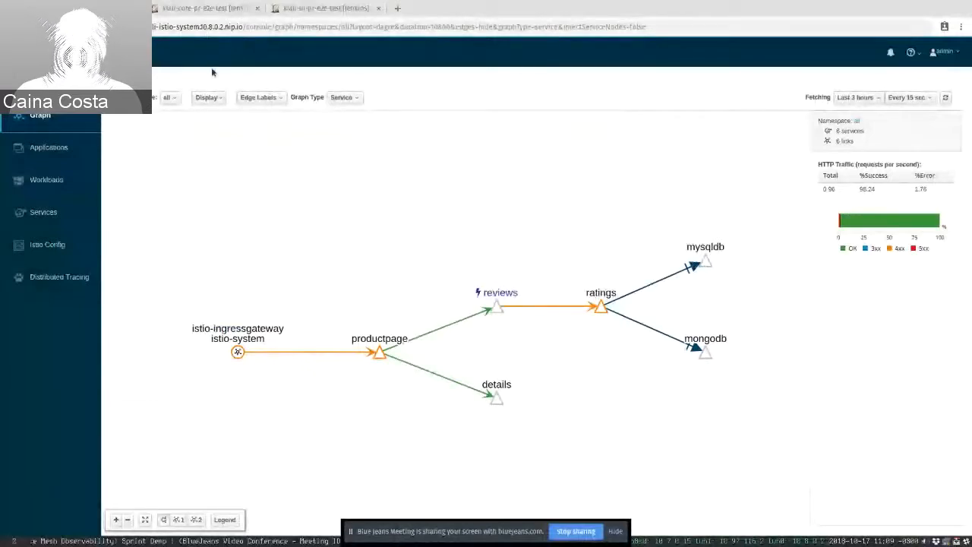
pyautogui.click(172, 101)
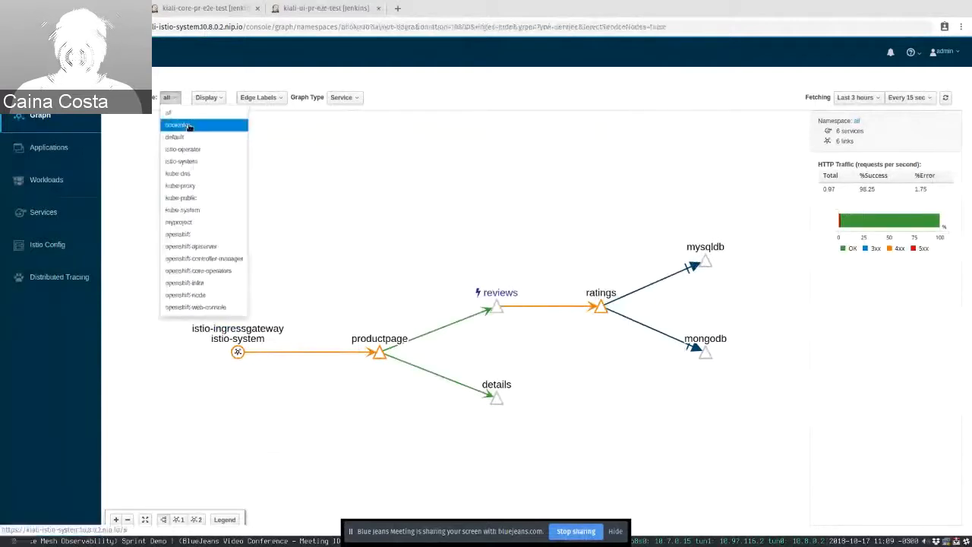
pyautogui.click(188, 126)
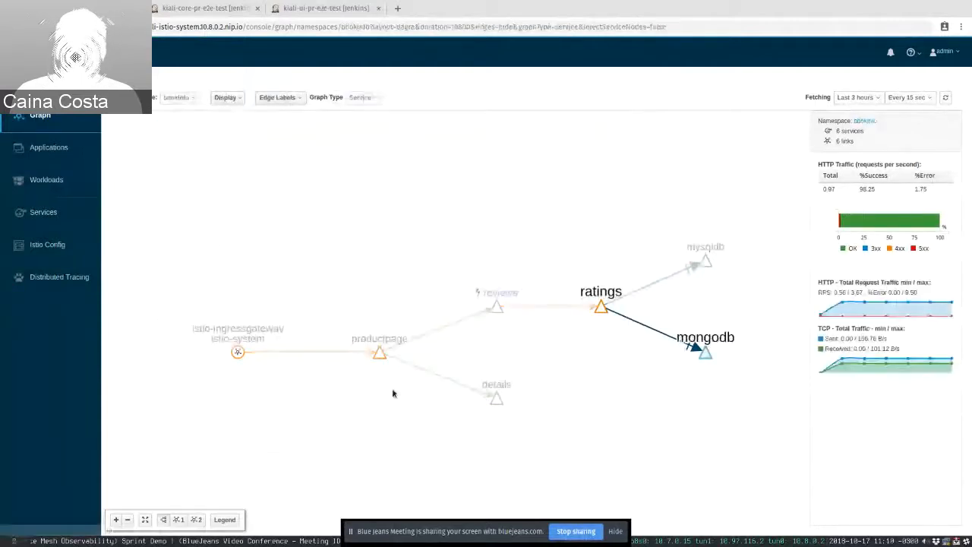
# Step: Leave the graph for the applications list, return to the graph and check its namespace selection
pyautogui.click(52, 148)
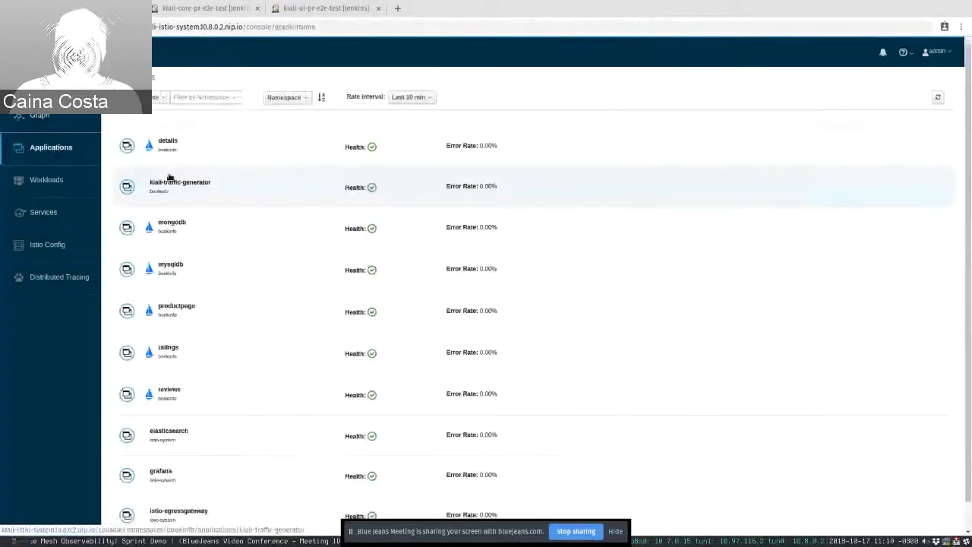
pyautogui.click(168, 141)
pyautogui.click(183, 94)
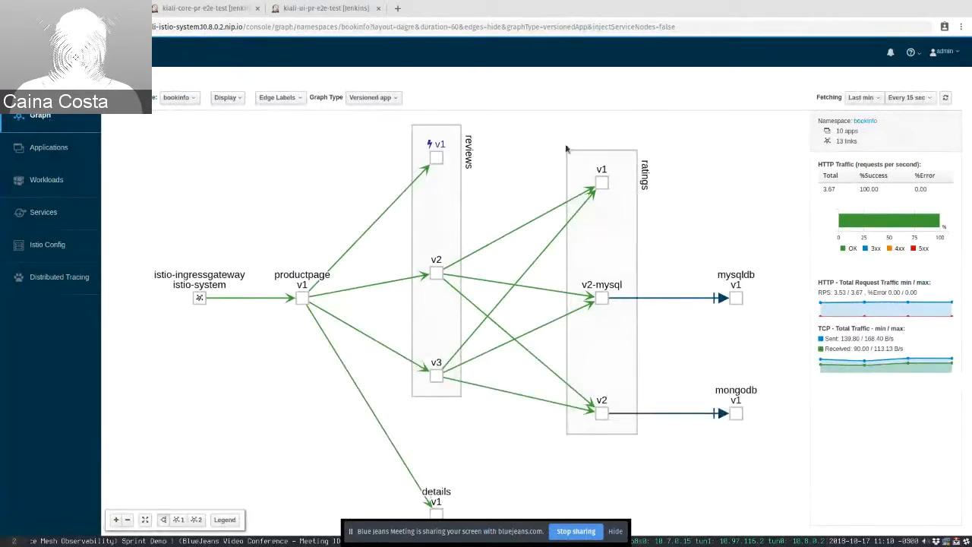
pyautogui.click(169, 103)
pyautogui.click(170, 105)
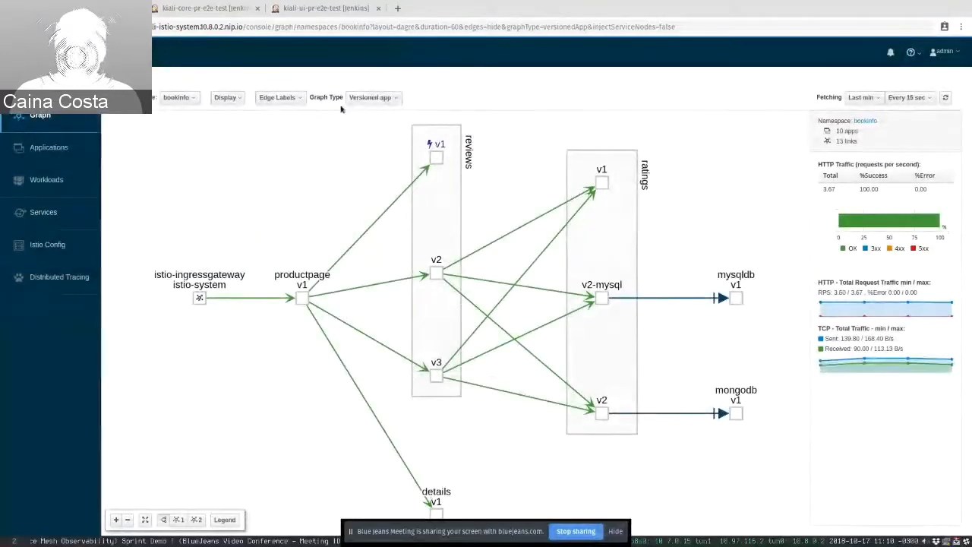
# Step: Set the bookinfo graph's type to Service and its fetching period to Last 3 hours
pyautogui.click(370, 97)
pyautogui.click(371, 124)
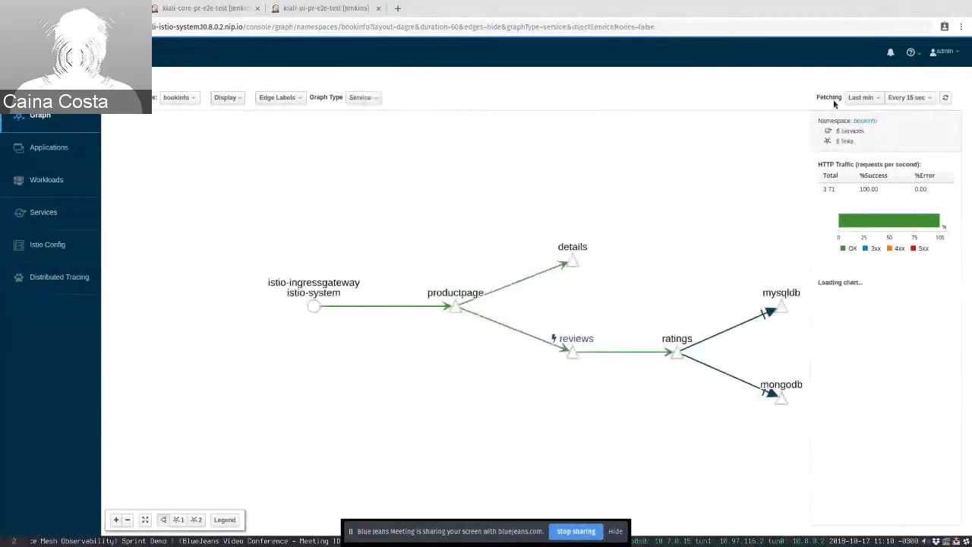
pyautogui.click(863, 97)
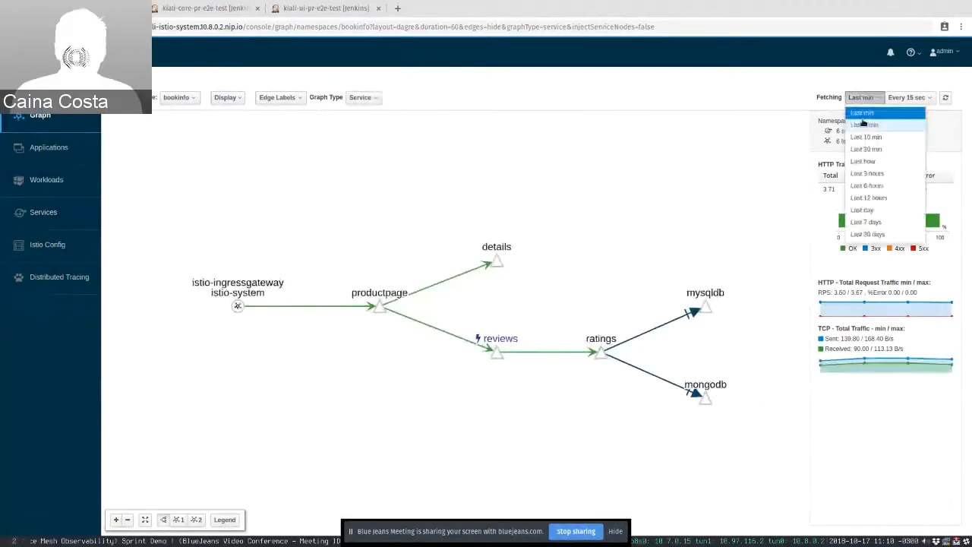
pyautogui.click(877, 174)
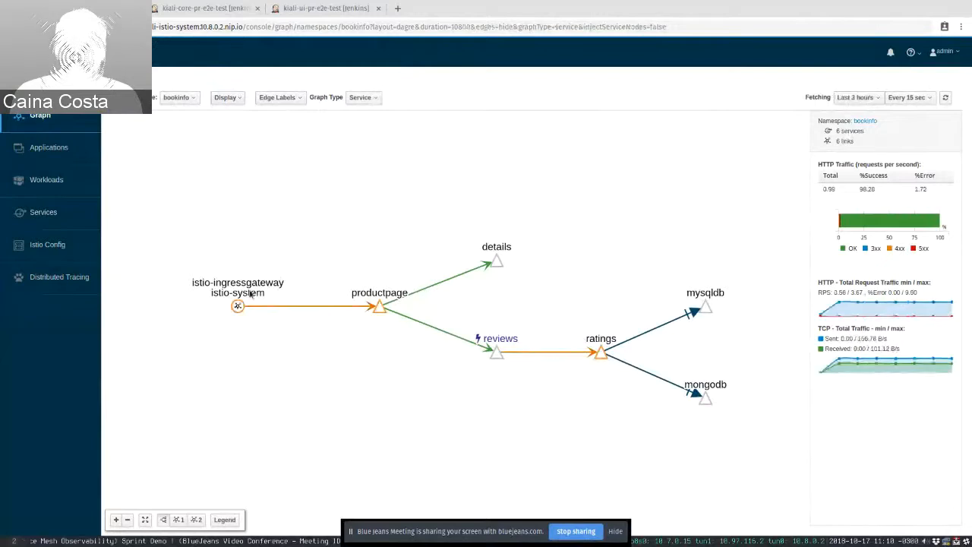
# Step: Inspect the productpage service, and compare its health in the App and Versioned app graph types before returning to Service
pyautogui.click(378, 308)
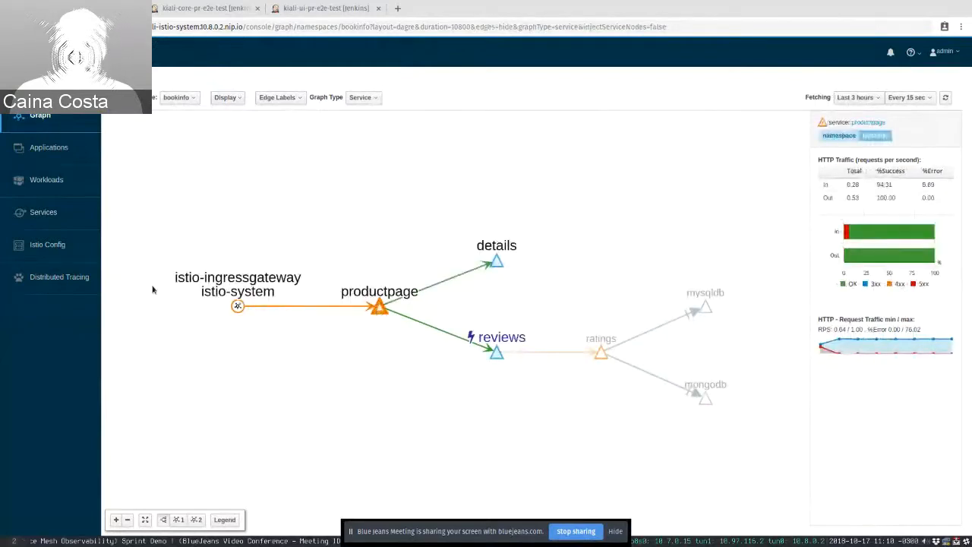
pyautogui.click(361, 97)
pyautogui.click(358, 113)
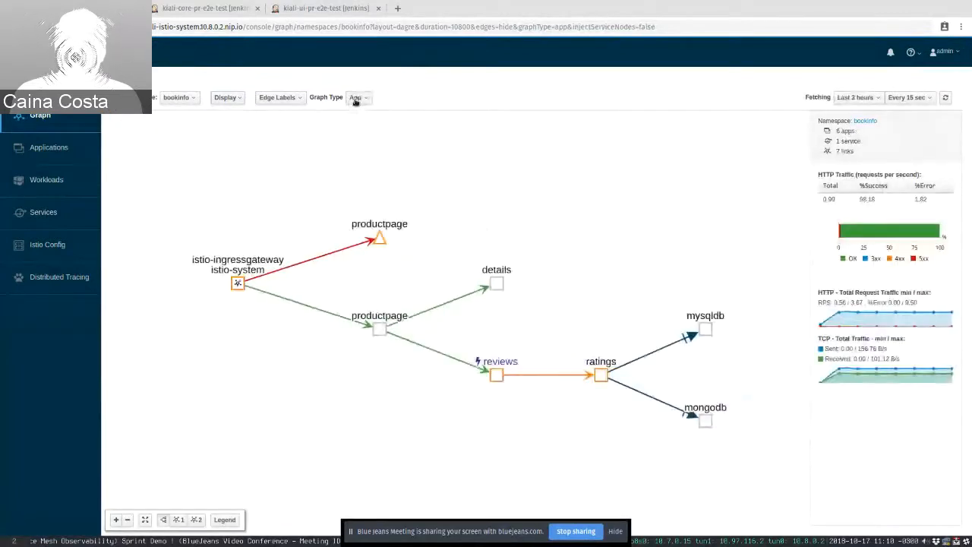
pyautogui.click(356, 99)
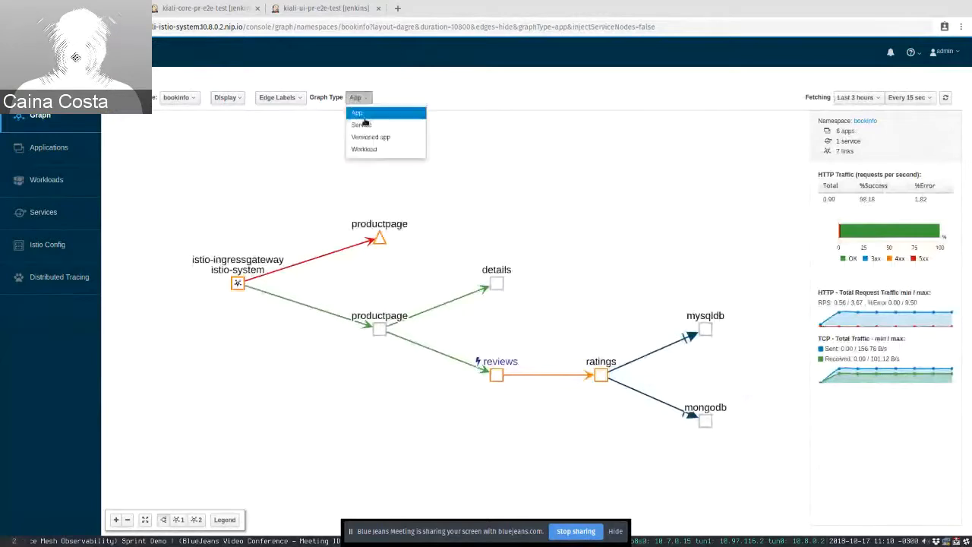
pyautogui.click(374, 136)
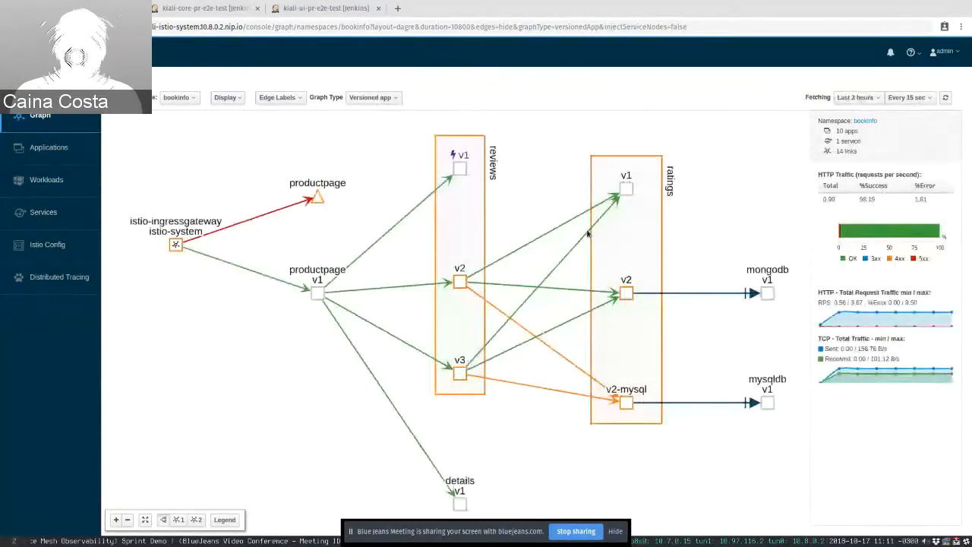
pyautogui.click(369, 98)
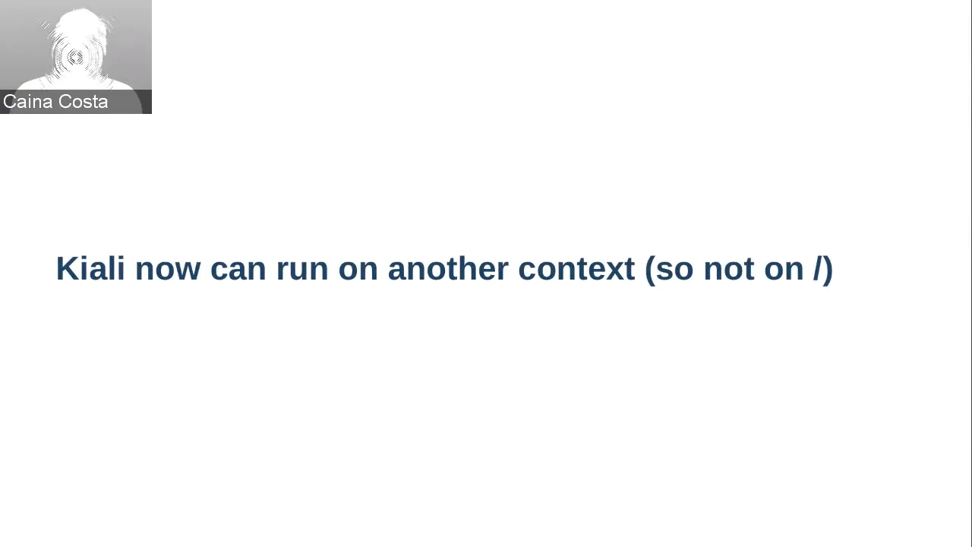
# Step: Advance the presentation to the slide about unused graph nodes being optional
pyautogui.press('Right')
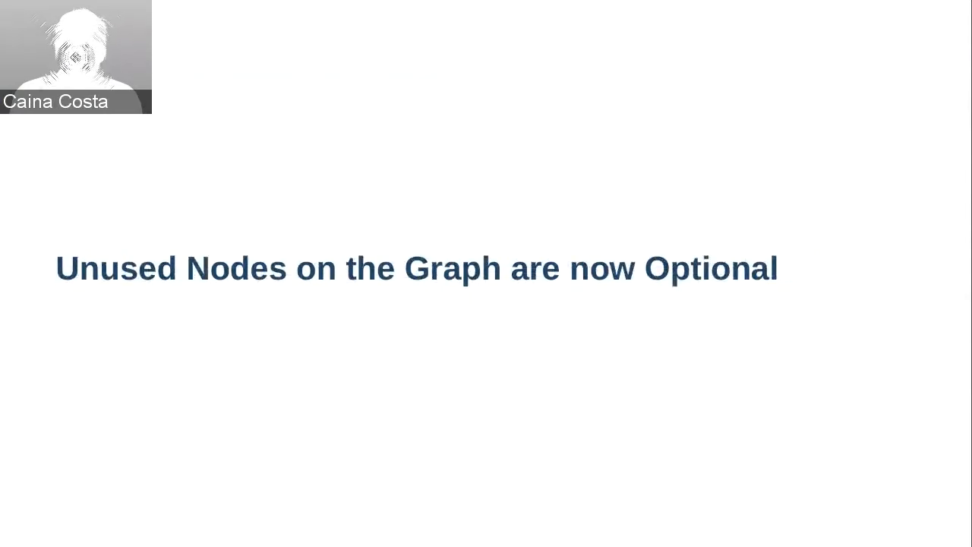
pyautogui.hotkey('alt', 'Tab')
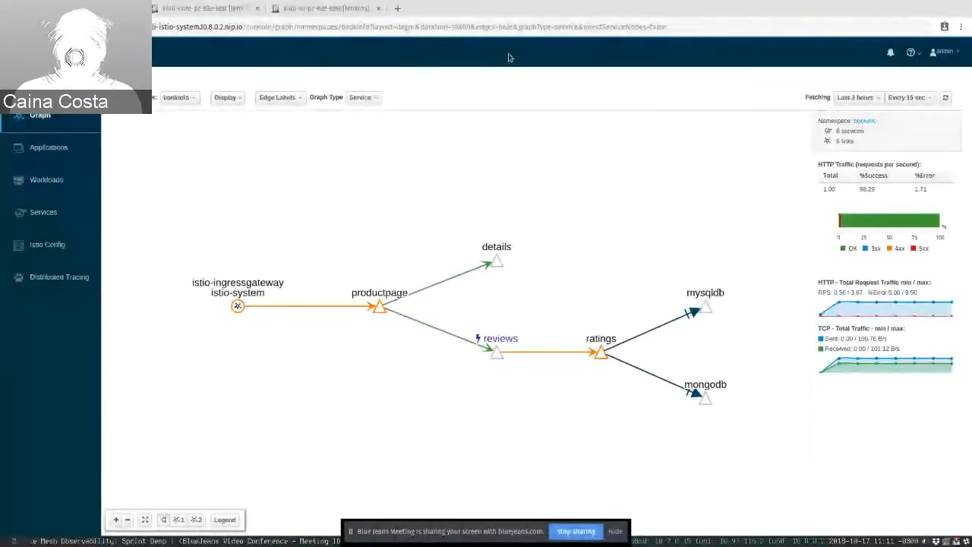
pyautogui.hotkey('alt', 'Tab')
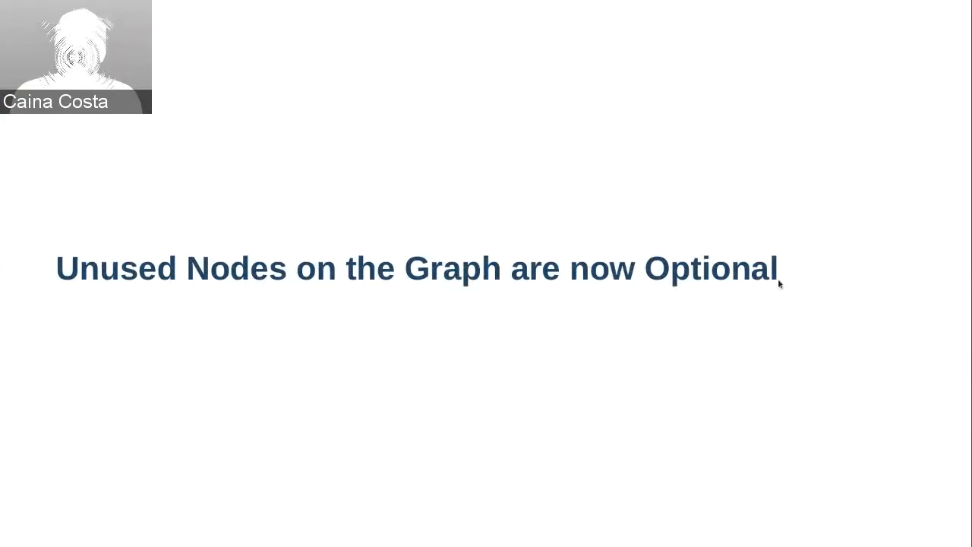
# Step: Switch to the Kiali bookinfo graph and enable Unused Nodes in its display options
pyautogui.hotkey('alt', 'Tab')
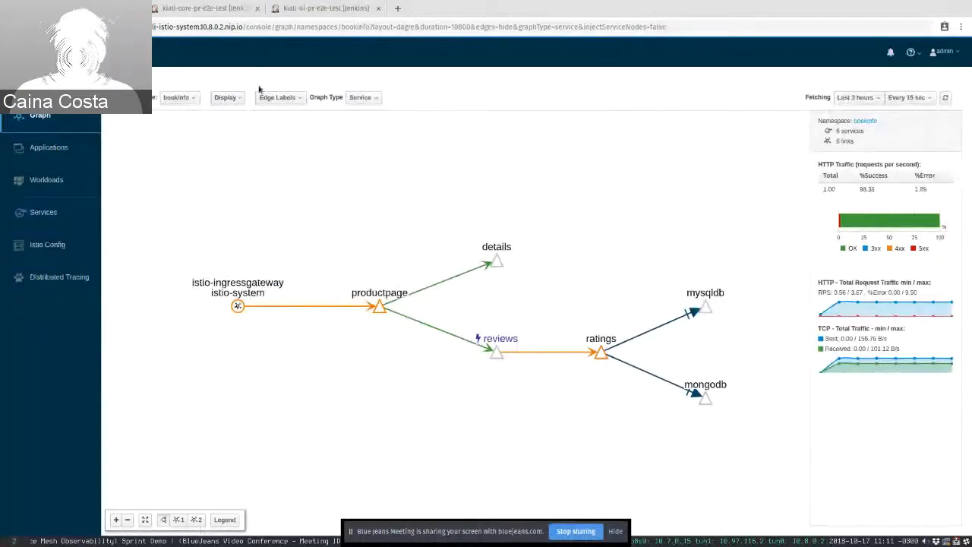
pyautogui.click(227, 97)
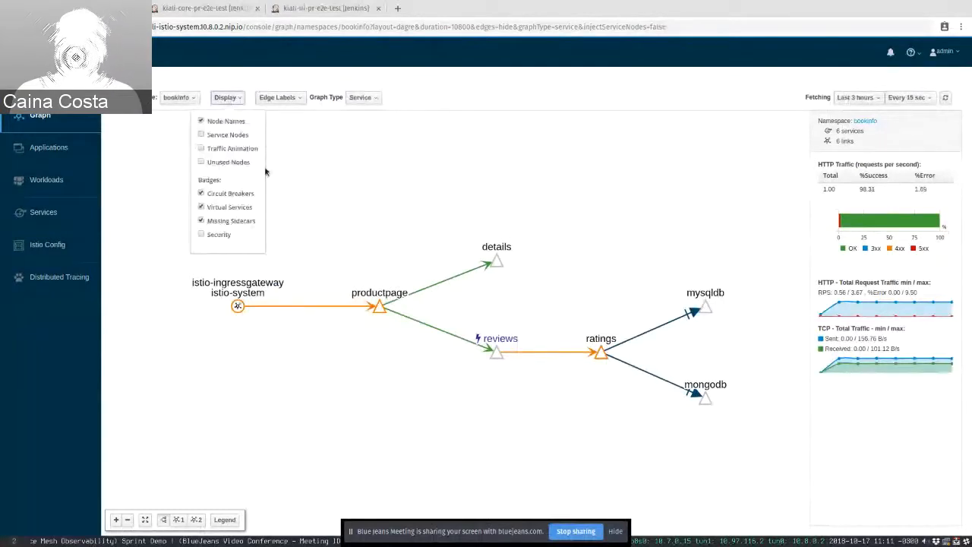
pyautogui.click(202, 163)
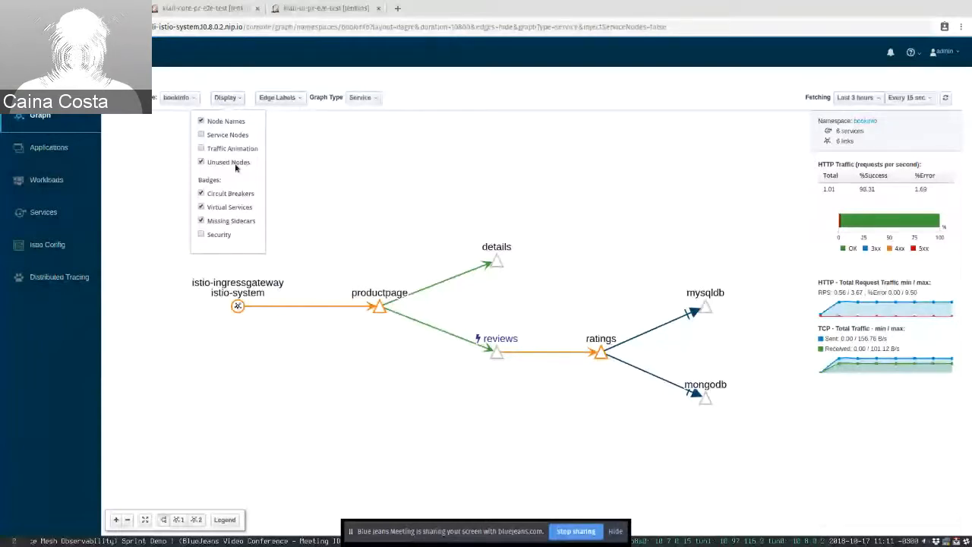
# Step: Advance the presentation to its Summary slide, and return to Kiali to set the graph's edge labels to Traffic rate per second
pyautogui.hotkey('alt', 'Tab')
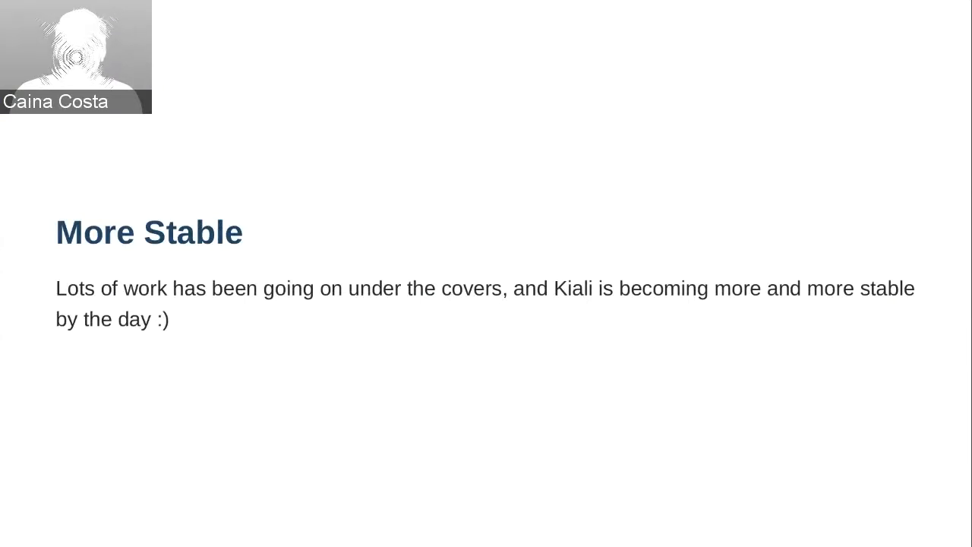
pyautogui.press('Right')
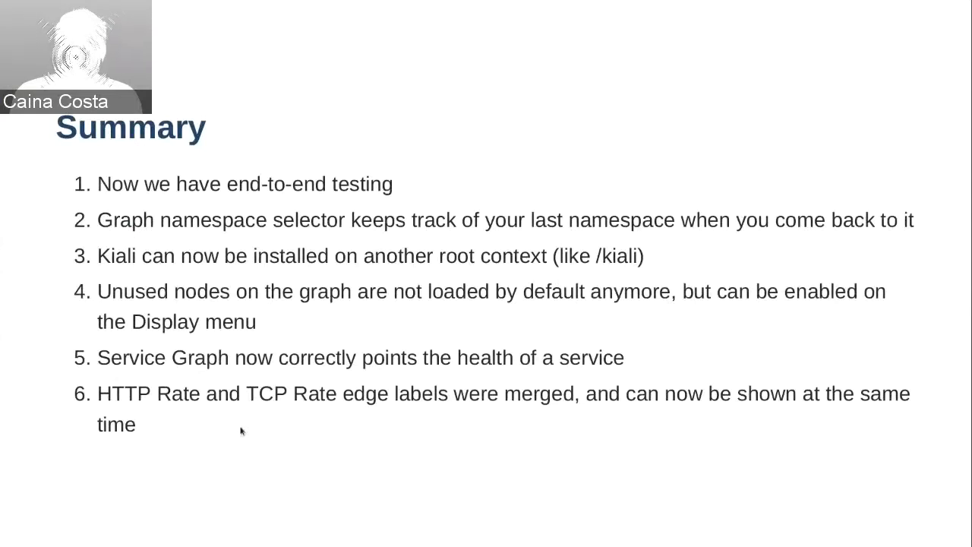
pyautogui.hotkey('alt', 'Tab')
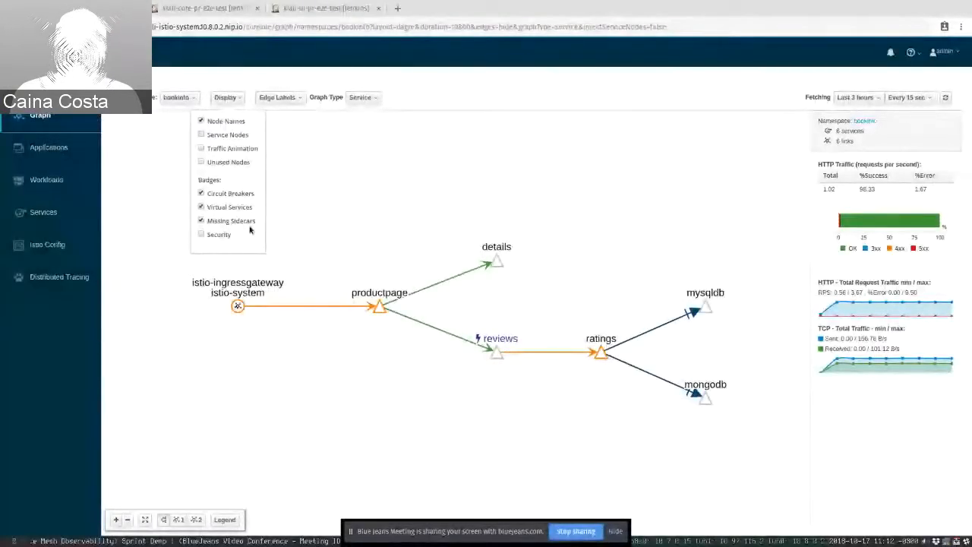
pyautogui.click(278, 98)
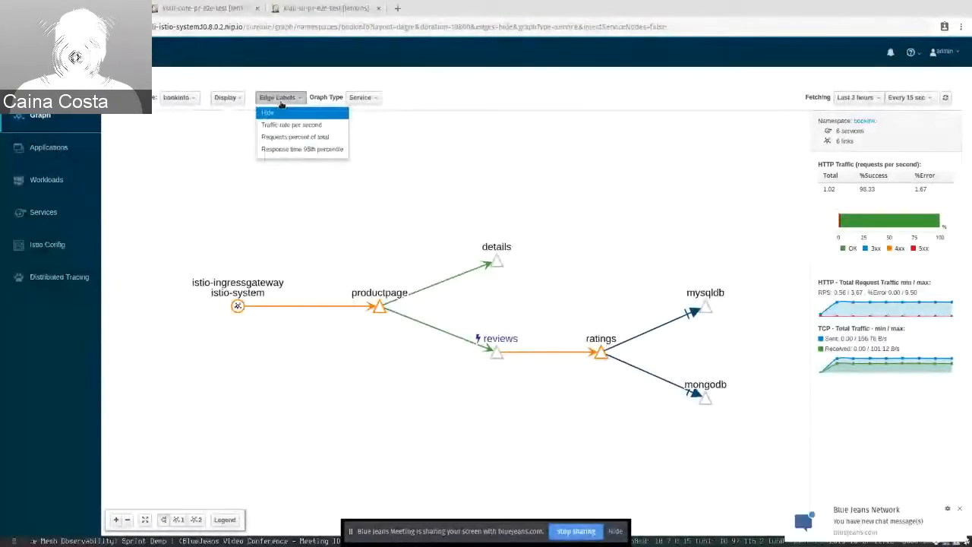
pyautogui.click(292, 125)
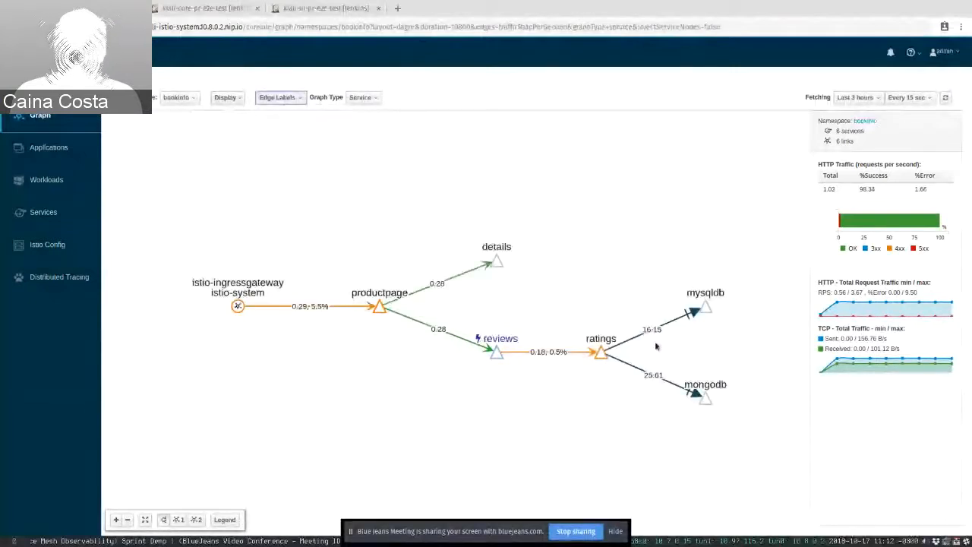
# Step: Review the available edge label options and inspect the traffic edge between ratings and mysqldb
pyautogui.click(302, 99)
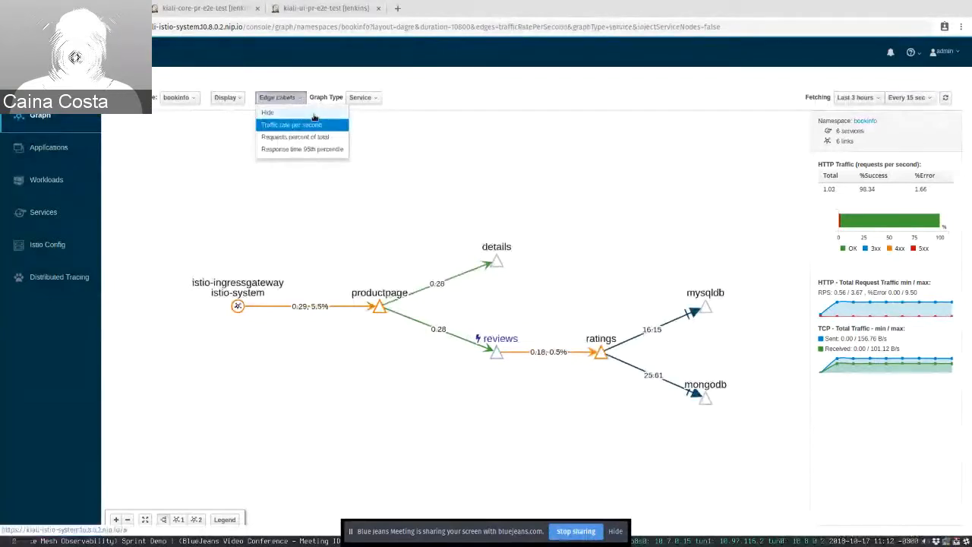
pyautogui.click(492, 218)
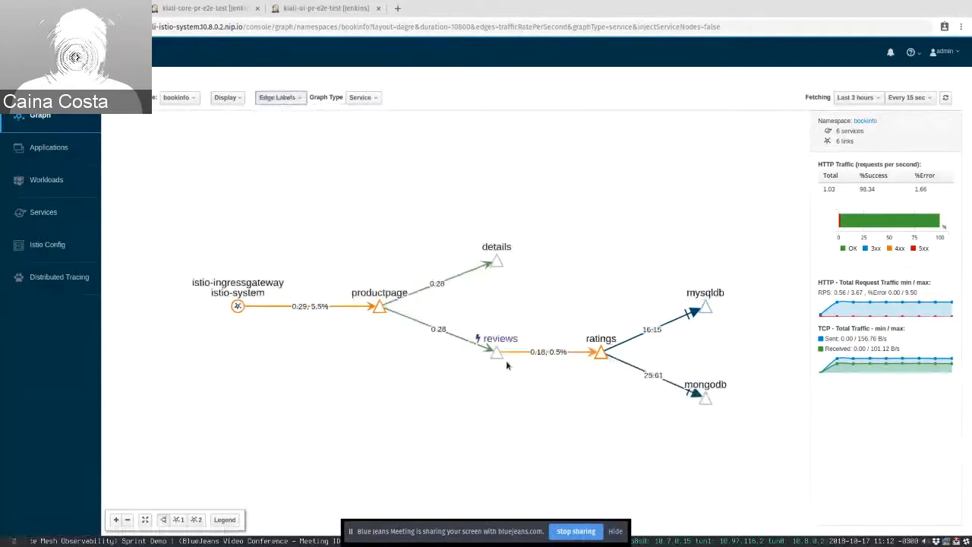
pyautogui.click(656, 333)
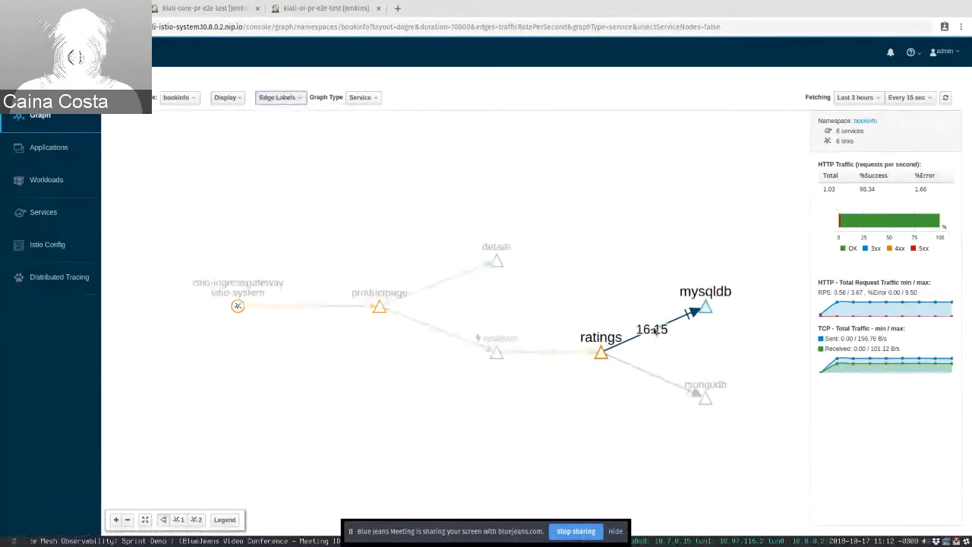
pyautogui.click(298, 98)
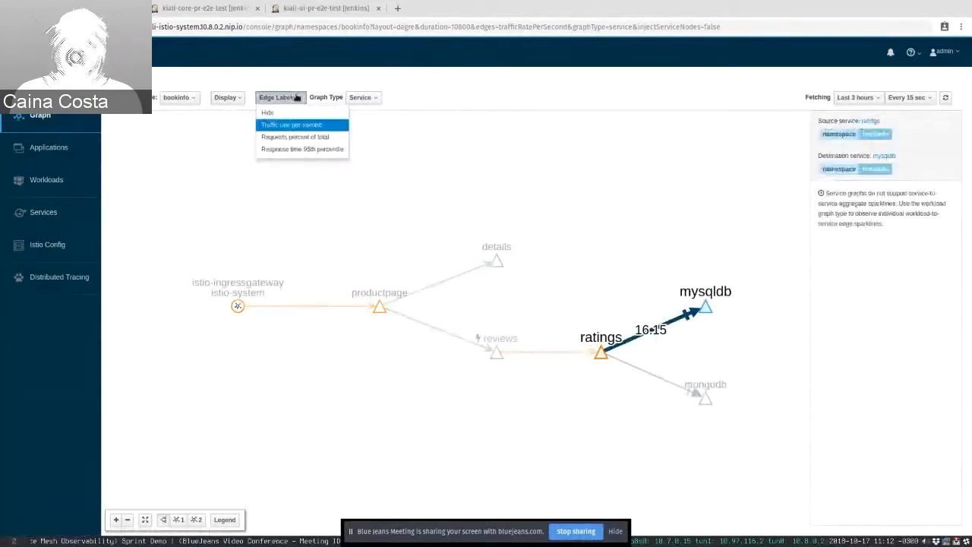
pyautogui.click(296, 97)
# Step: Switch back to the presentation, advance it to the closing Thanks slide and end it
pyautogui.hotkey('alt', 'Tab')
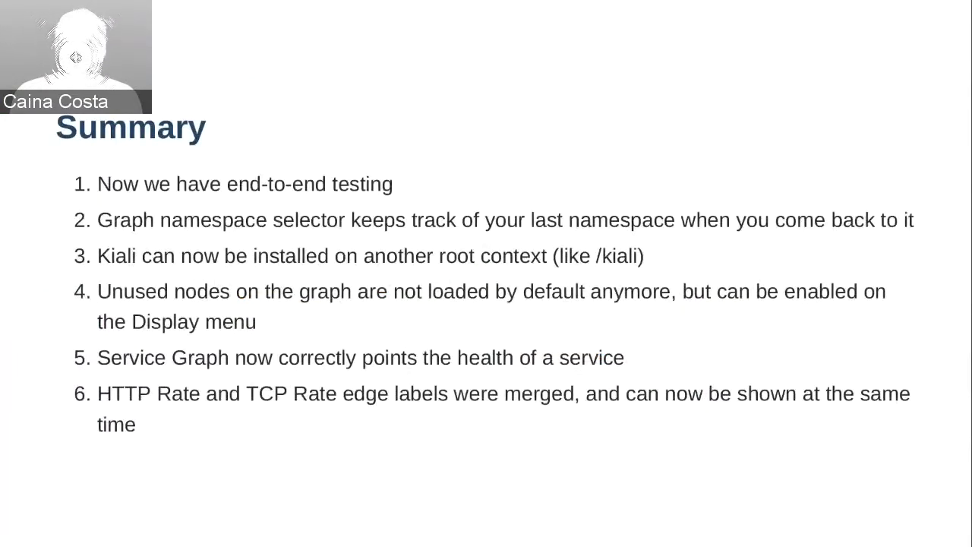
pyautogui.press('Right')
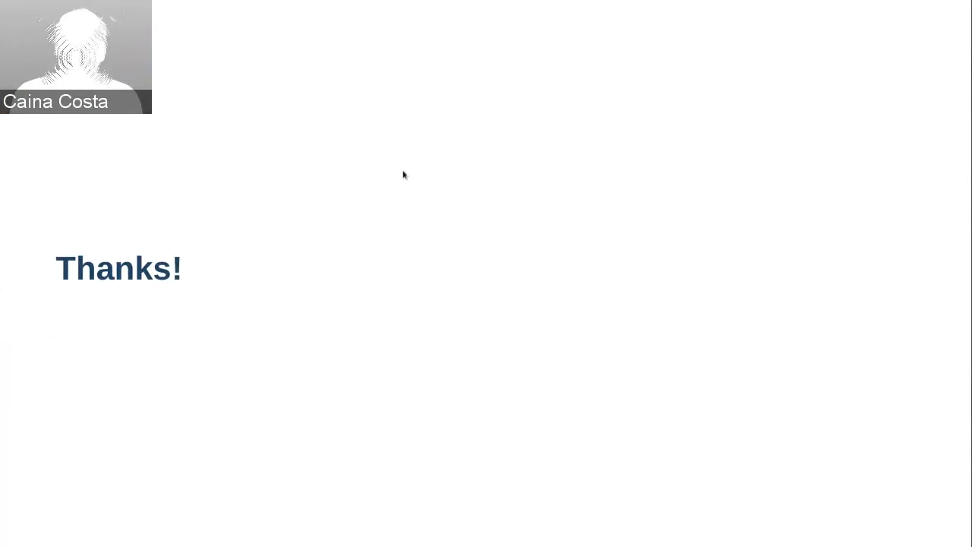
pyautogui.press('Escape')
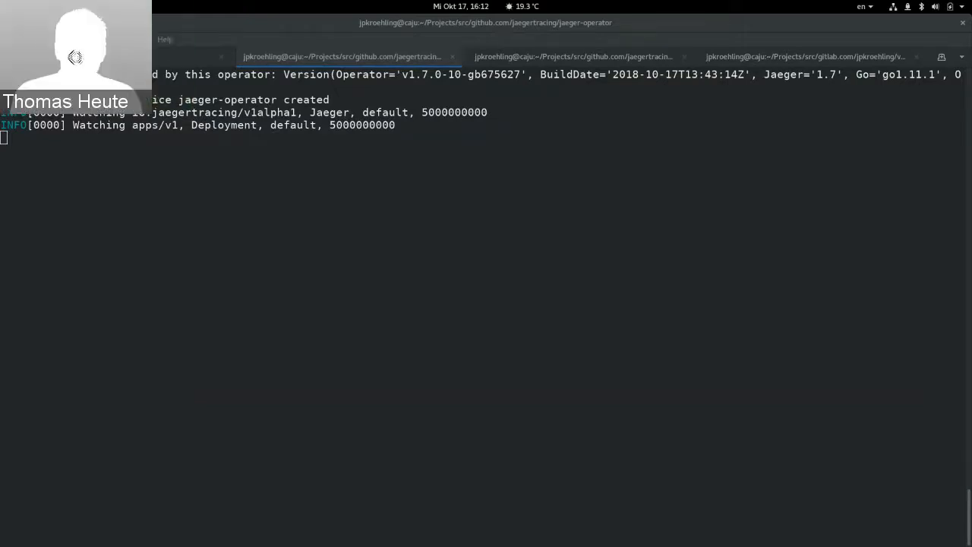
# Step: Examine the jaeger-operator log lines for the watched resources: Jaeger in io.jaegertracing/v1alpha1 and Deployment in apps/v1
pyautogui.click(523, 319)
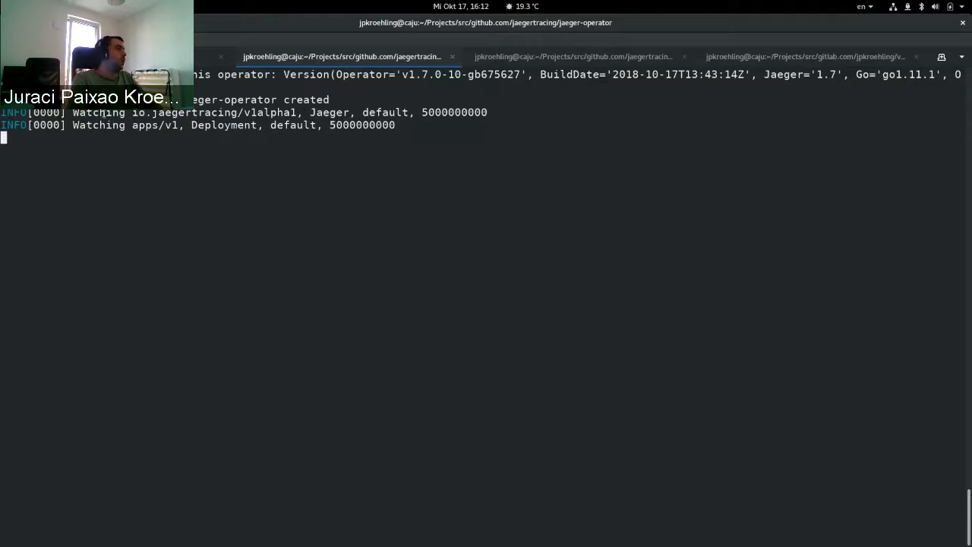
pyautogui.tripleClick(104, 114)
pyautogui.click(195, 115)
pyautogui.doubleClick(297, 112)
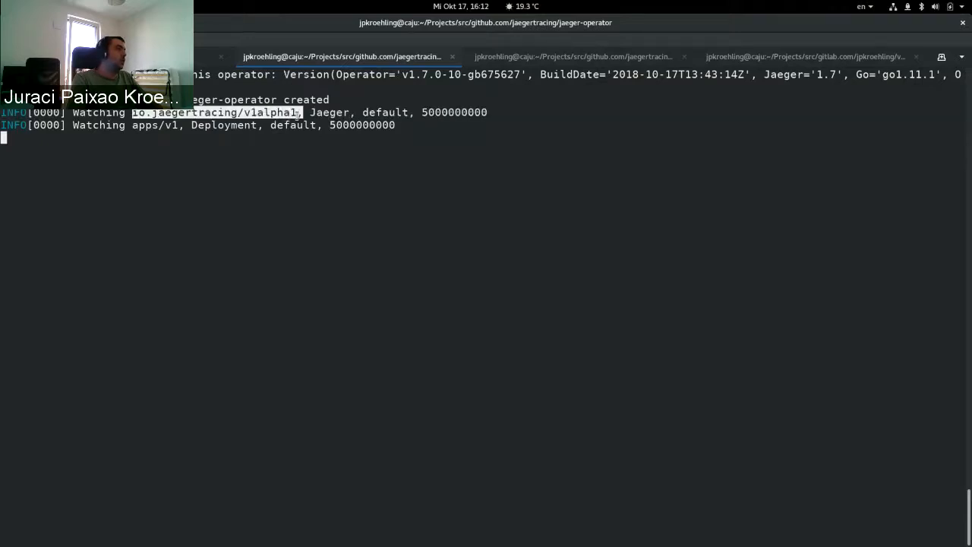
pyautogui.doubleClick(332, 114)
pyautogui.doubleClick(167, 126)
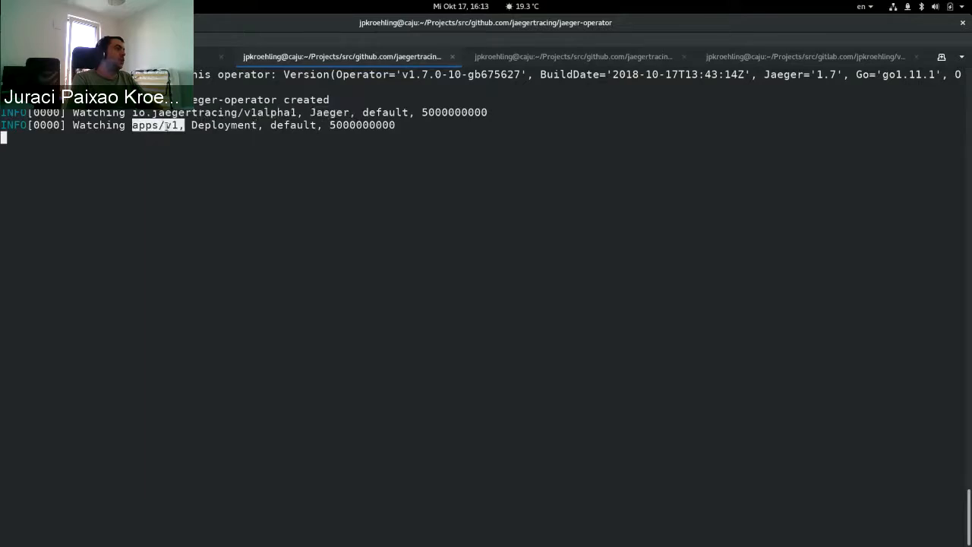
pyautogui.moveTo(166, 126); pyautogui.dragTo(246, 133)
pyautogui.click(245, 133)
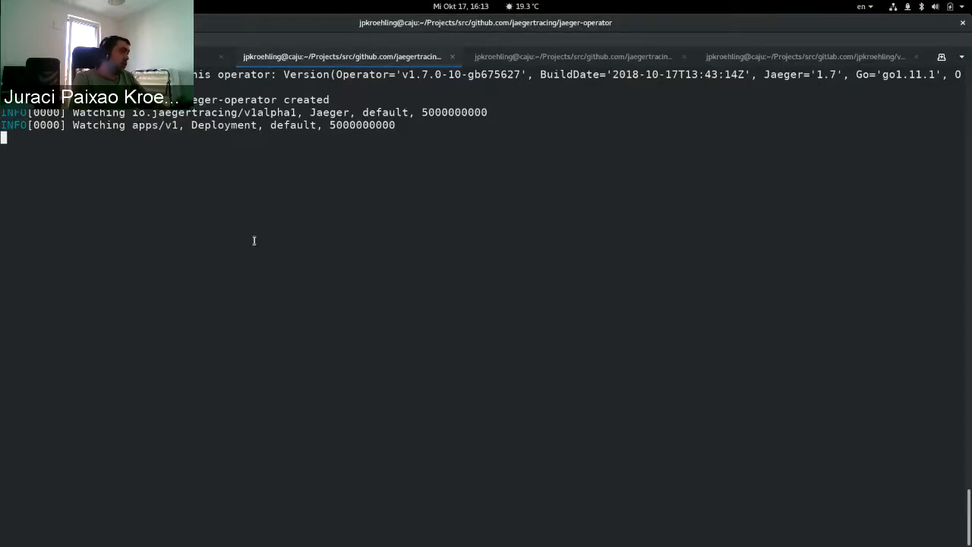
# Step: Apply deploy/examples/simplest.yaml with kubectl in the other jaeger-operator terminal session
pyautogui.hotkey('ctrl', 'pagedown')
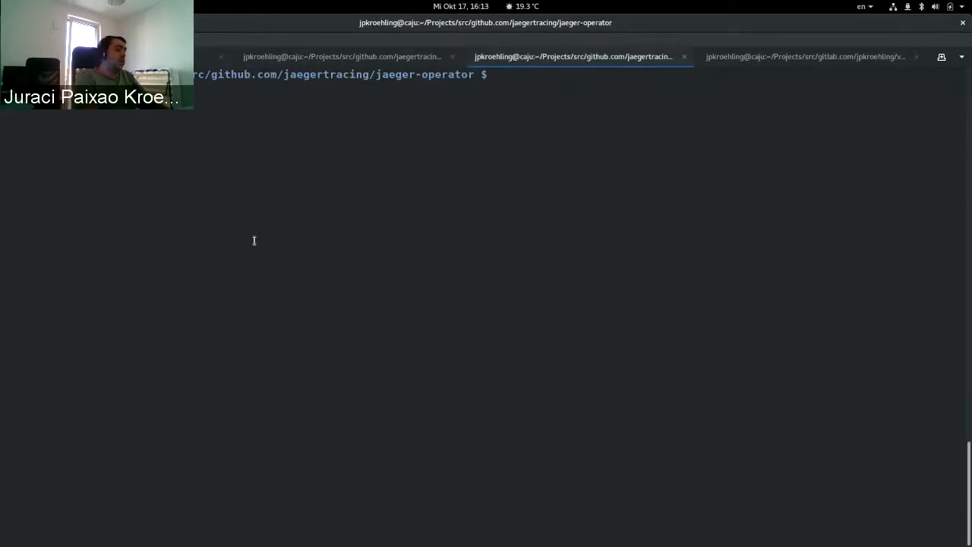
pyautogui.write('kubectl -')
pyautogui.press('BackSpace')
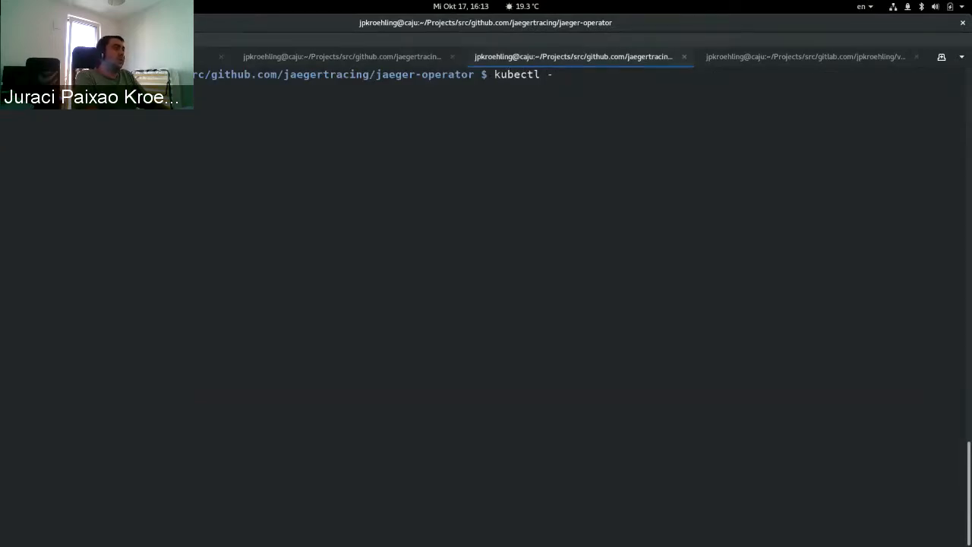
pyautogui.write('appy')
pyautogui.press('BackSpace')
pyautogui.write('ly -f dep')
pyautogui.press('Tab')
pyautogui.write('crd')
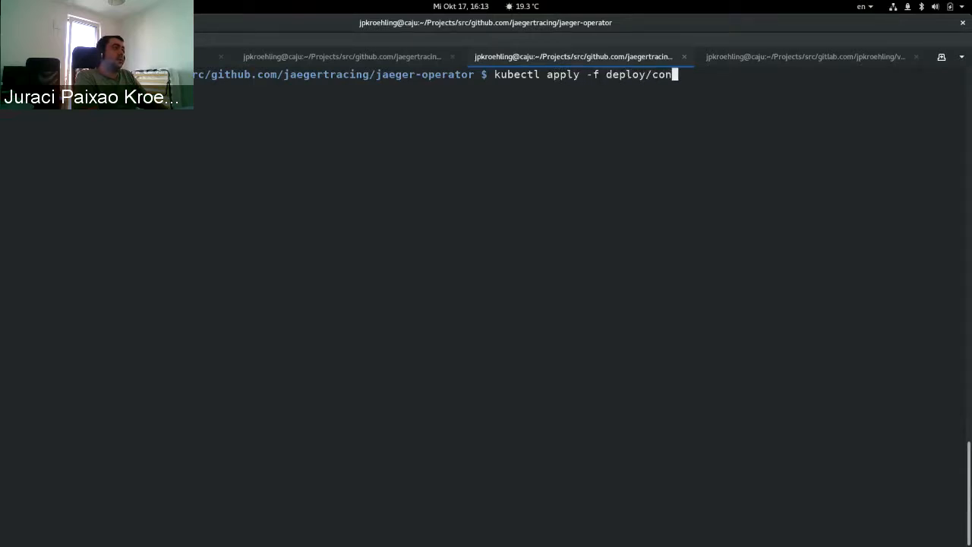
pyautogui.press('BackSpace')
pyautogui.press('BackSpace')
pyautogui.press('BackSpace')
pyautogui.write('ex')
pyautogui.press('Tab')
pyautogui.write('simples')
pyautogui.press('Tab')
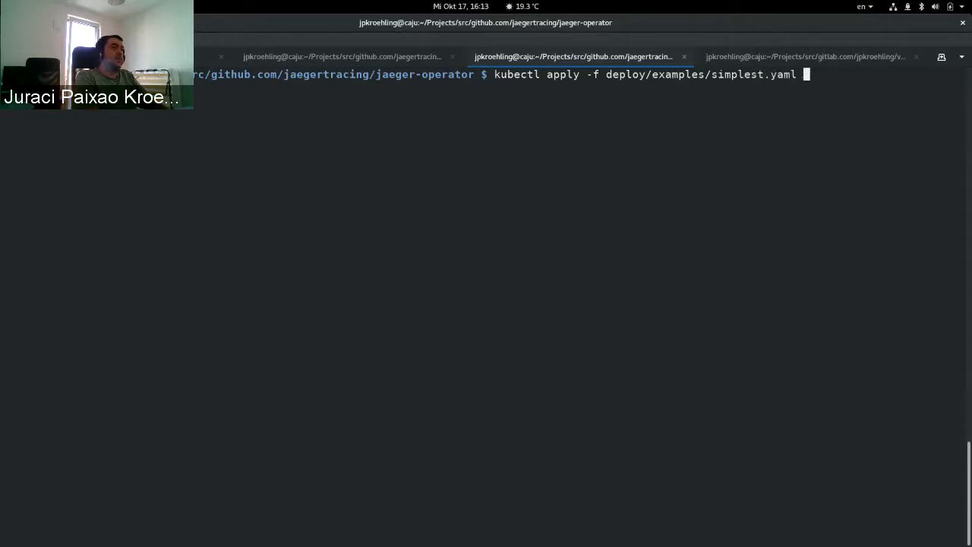
pyautogui.press('Return')
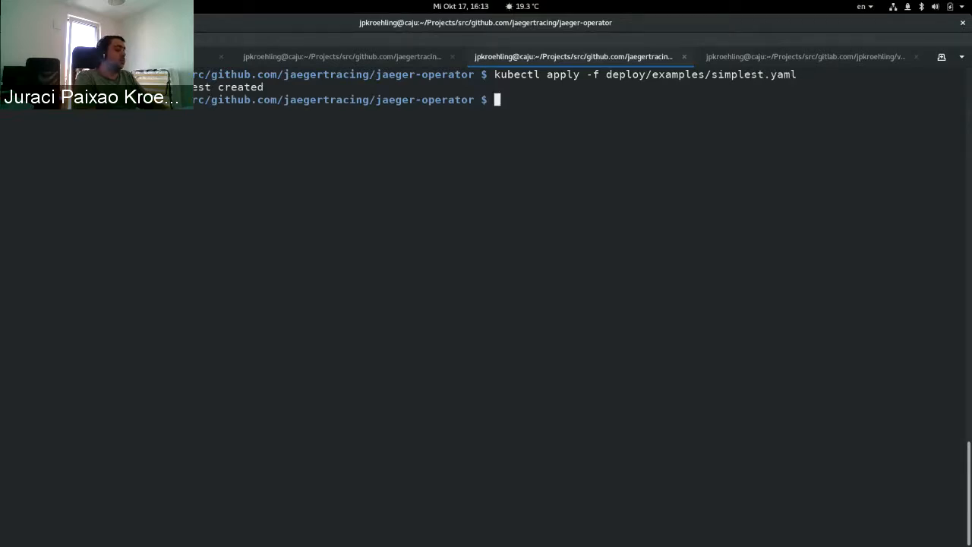
# Step: List the Jaeger instances and the running pods with kubectl
pyautogui.write('kubectl get jaegers')
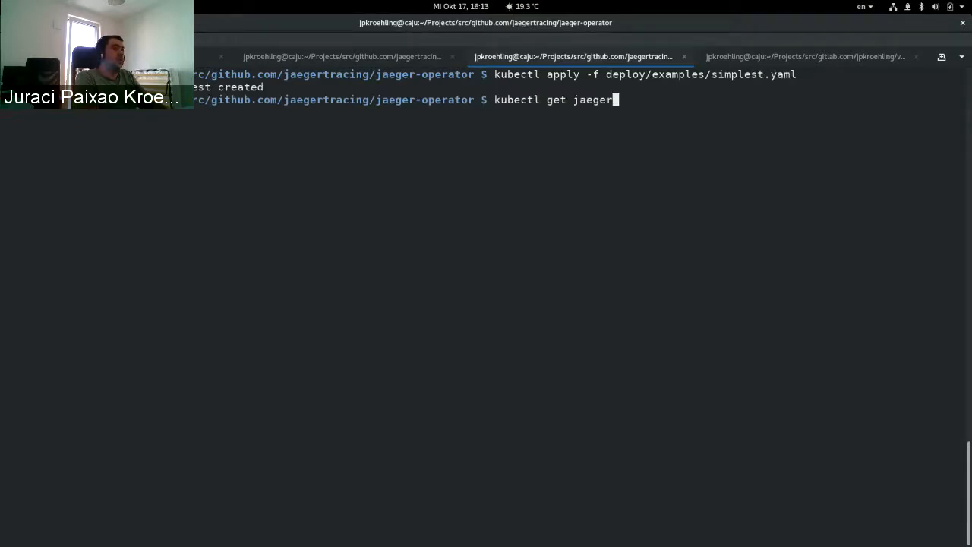
pyautogui.press('Return')
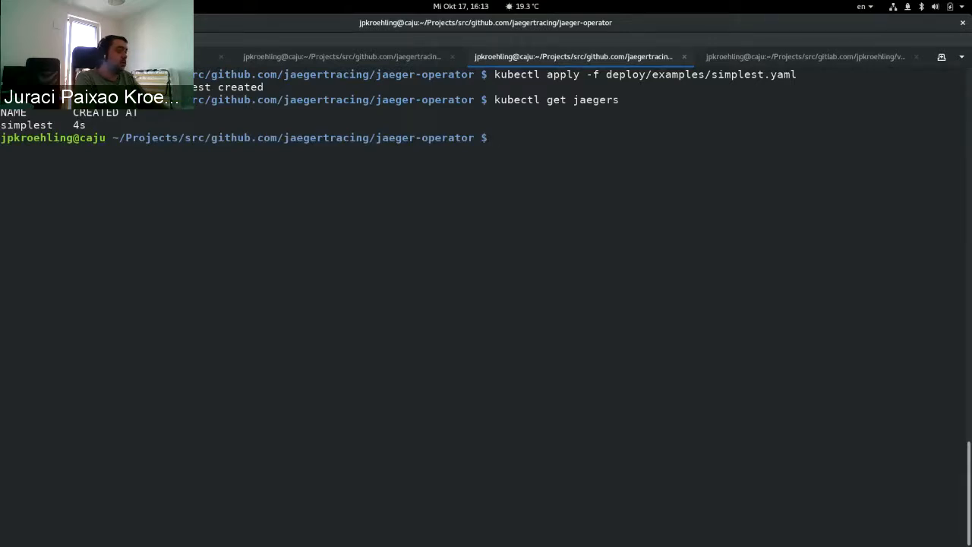
pyautogui.write('kubectl get pods')
pyautogui.press('Return')
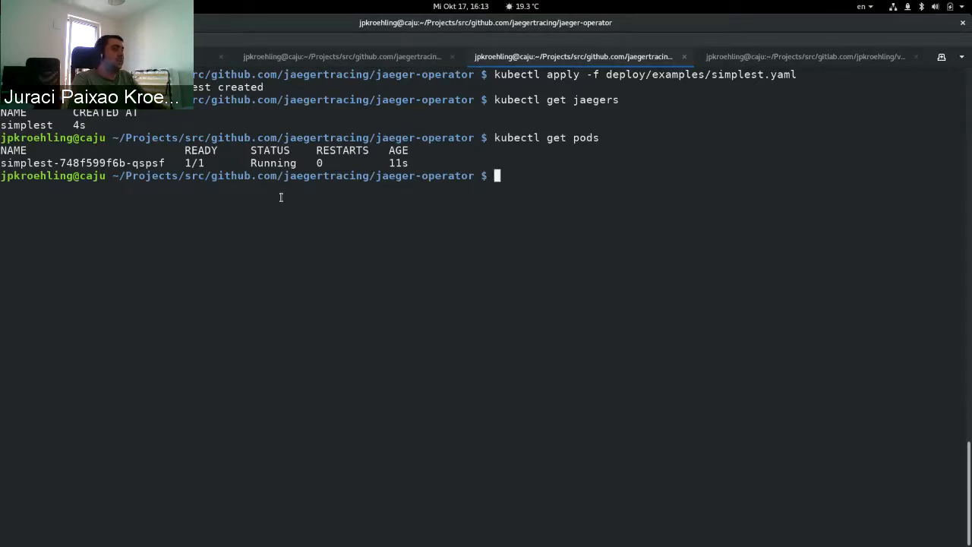
# Step: Print the contents of deploy/examples/simplest.yaml in the terminal
pyautogui.write('cat dep')
pyautogui.press('Tab')
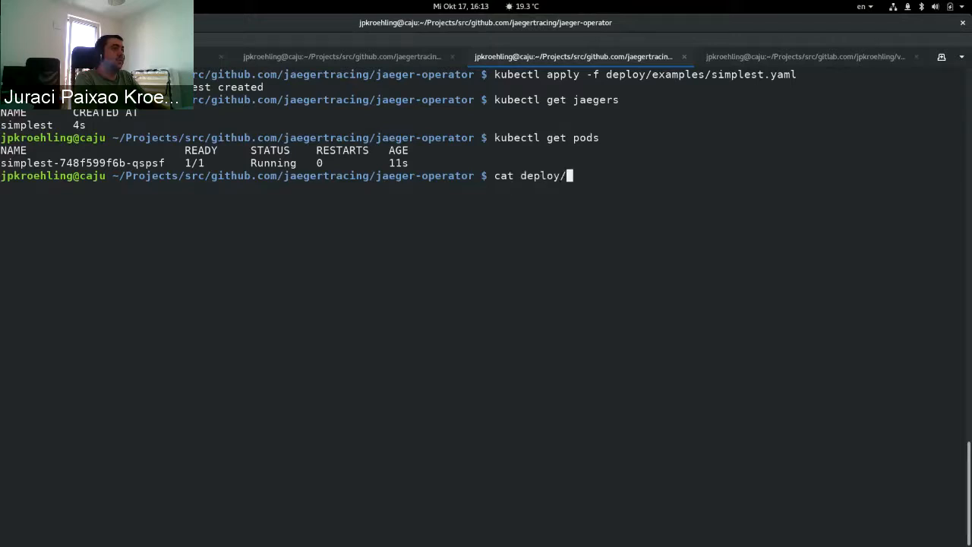
pyautogui.write('e')
pyautogui.press('Tab')
pyautogui.write('simpl')
pyautogui.press('Tab')
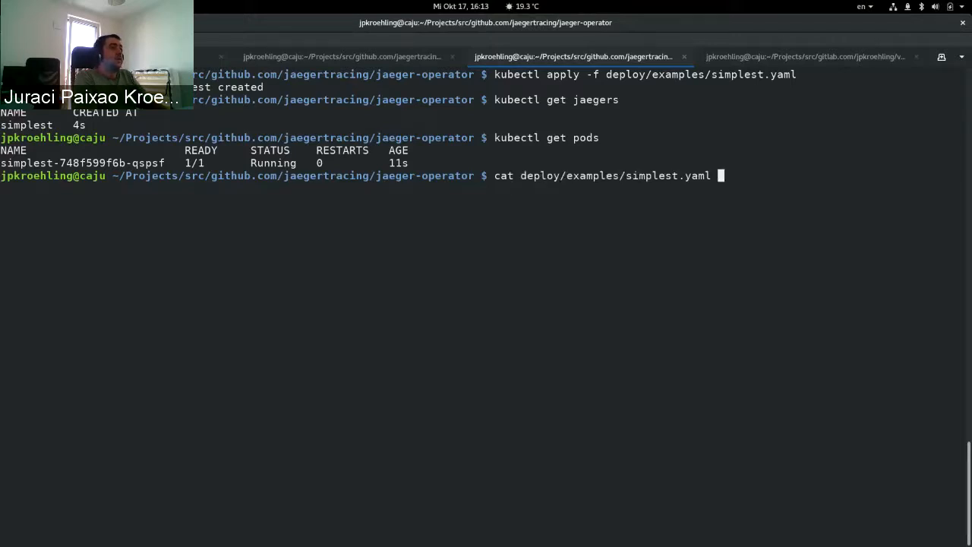
pyautogui.press('Return')
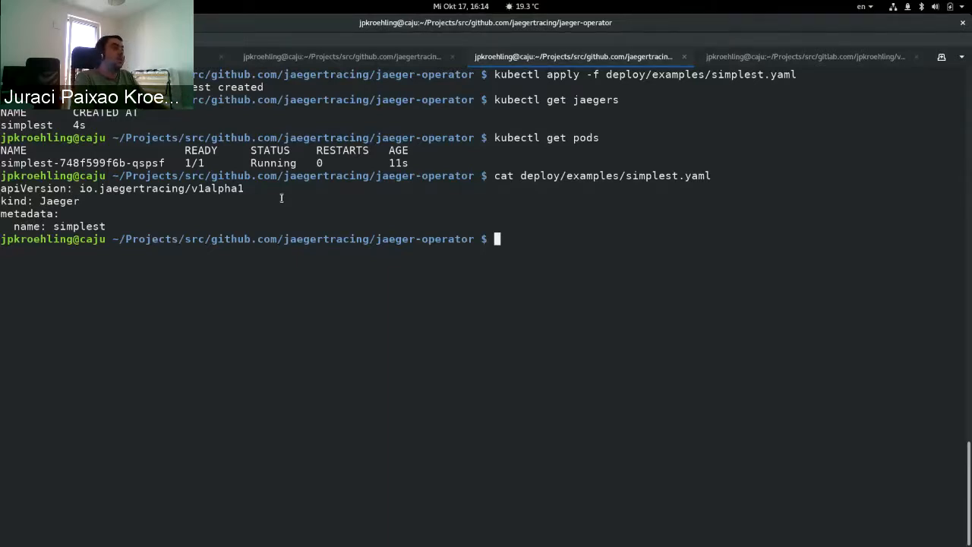
# Step: Print deployment-sidecar.yaml in the vertx-create-span terminal session
pyautogui.hotkey('ctrl', 'pagedown')
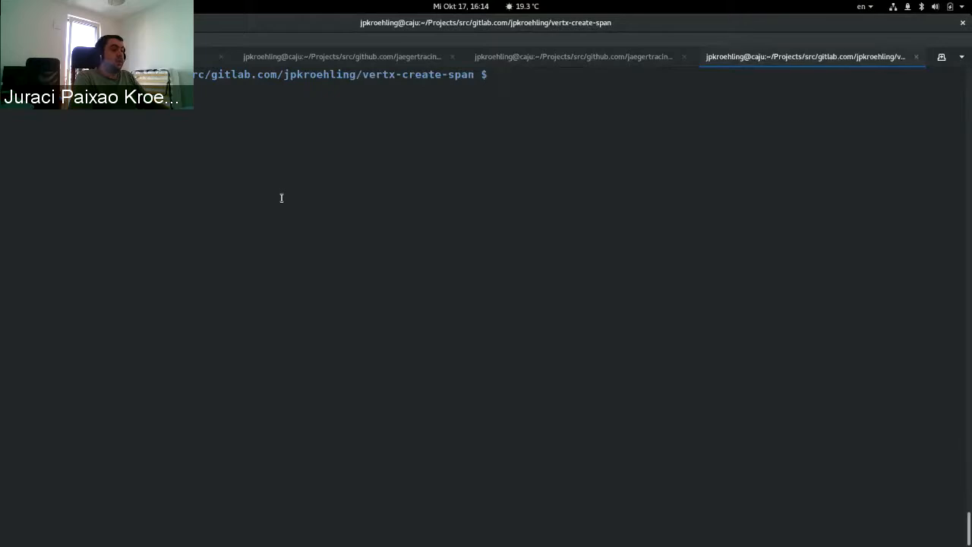
pyautogui.write('cat deployment-s')
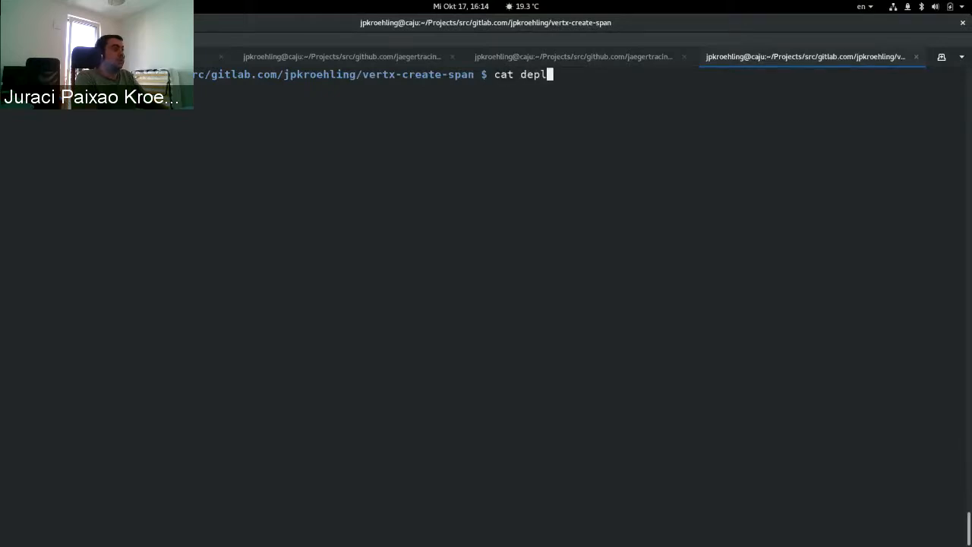
pyautogui.press('Tab')
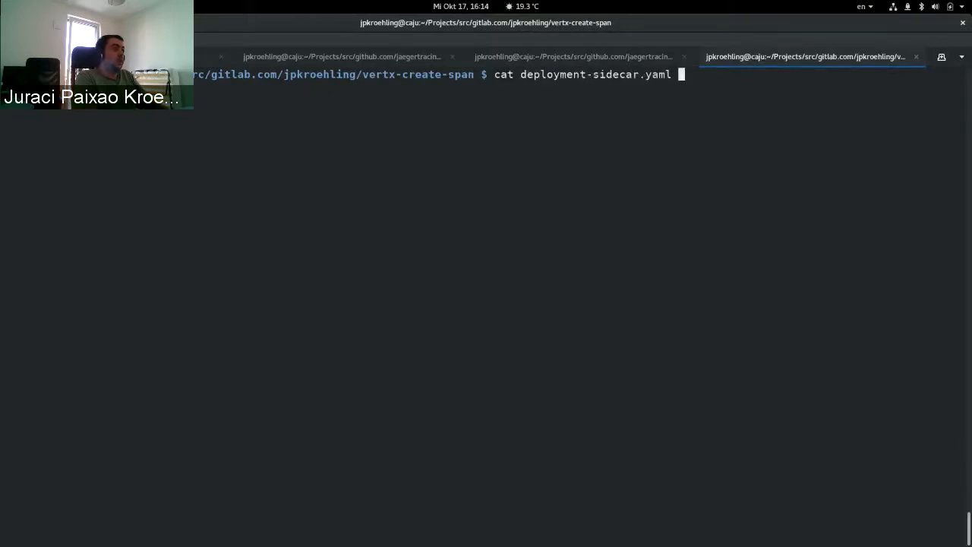
pyautogui.press('Return')
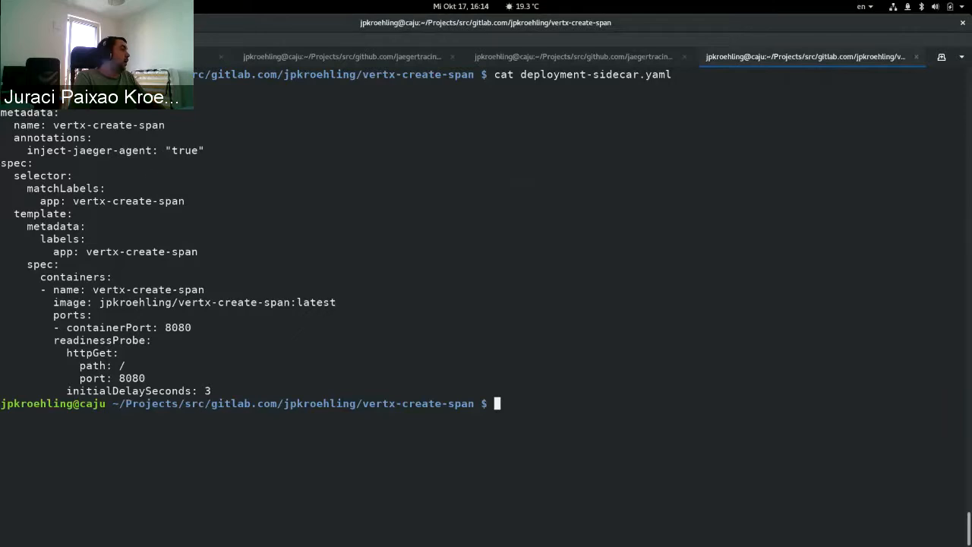
# Step: Highlight the annotations block of the deployment file, singling out the inject-jaeger-agent key and its value
pyautogui.doubleClick(50, 137)
pyautogui.moveTo(50, 137); pyautogui.dragTo(4, 146)
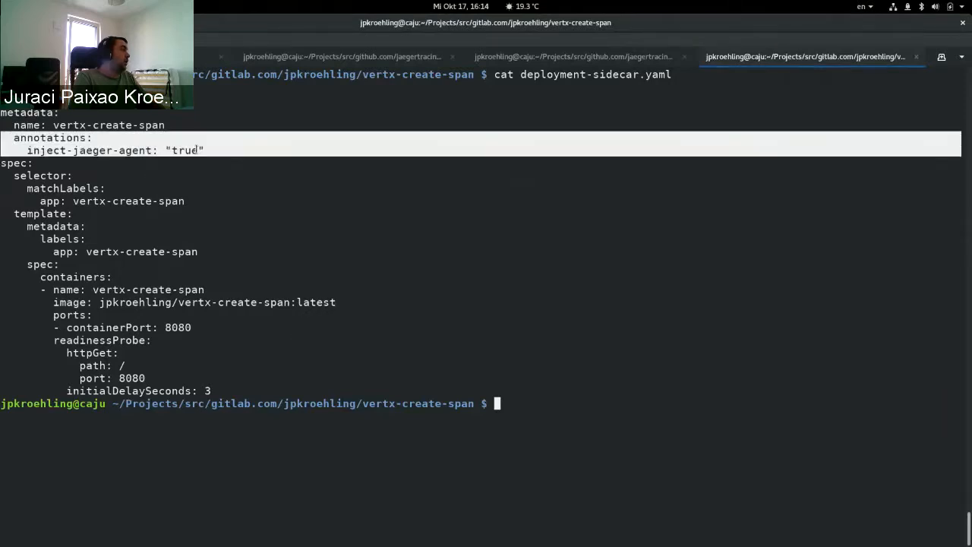
pyautogui.doubleClick(88, 150)
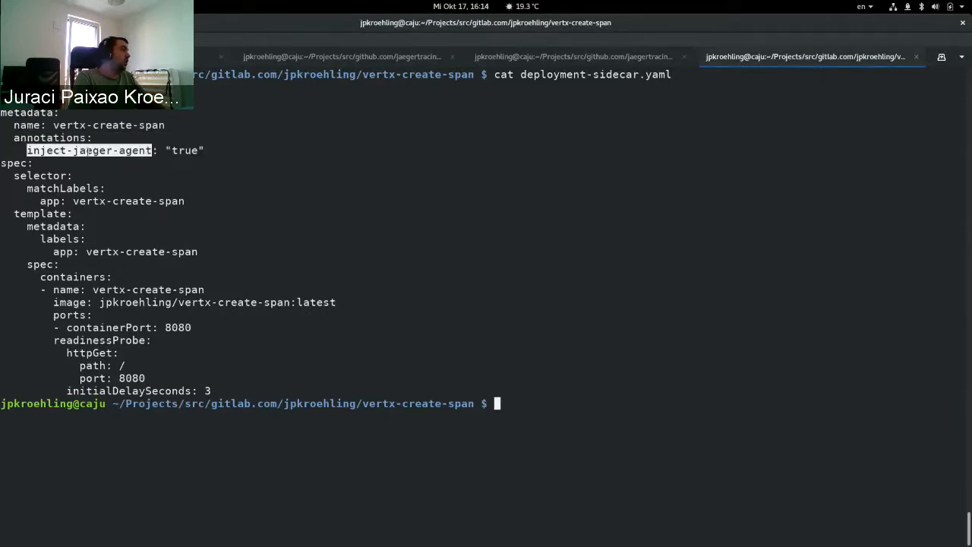
pyautogui.moveTo(168, 151); pyautogui.dragTo(234, 151)
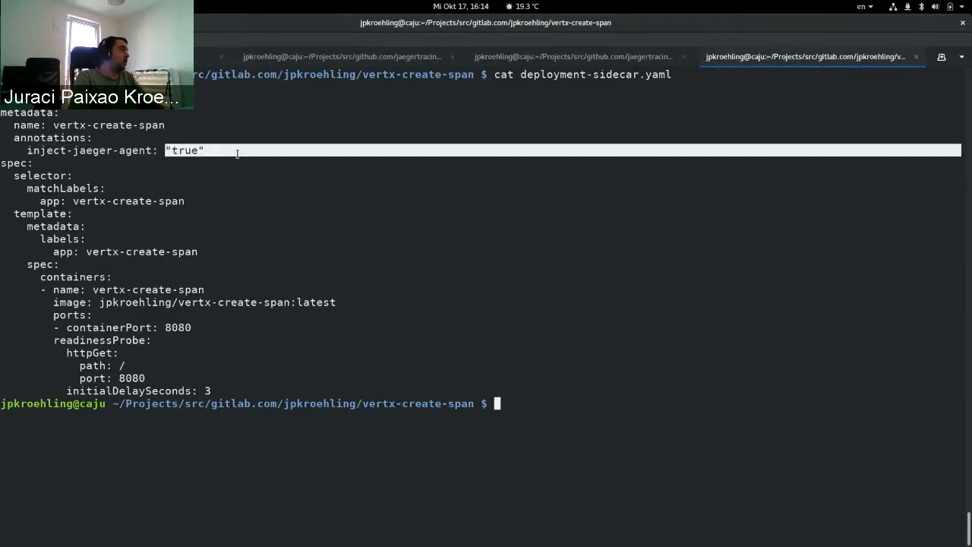
pyautogui.click(238, 154)
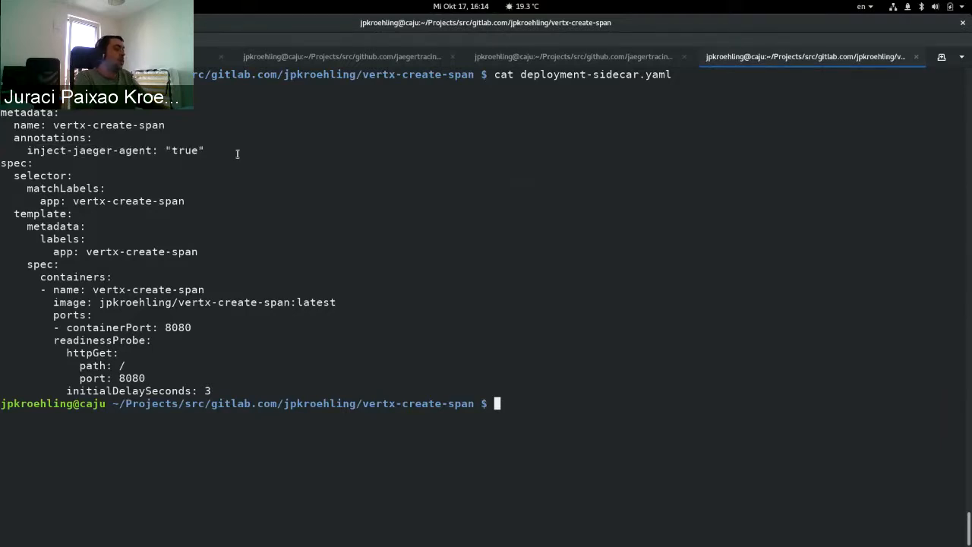
# Step: Apply deployment-sidecar.yaml to the cluster with kubectl
pyautogui.write('kubectl')
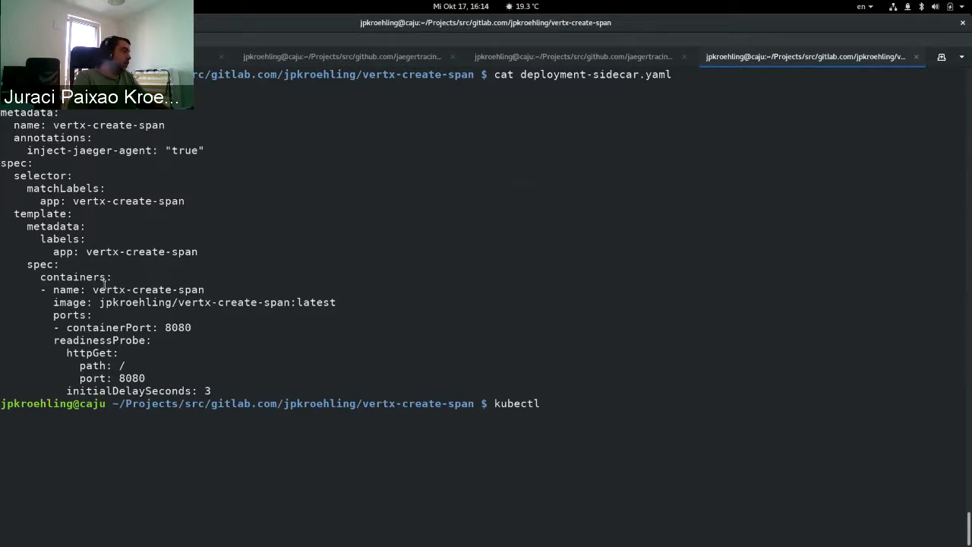
pyautogui.moveTo(104, 286); pyautogui.dragTo(187, 357)
pyautogui.click(363, 392)
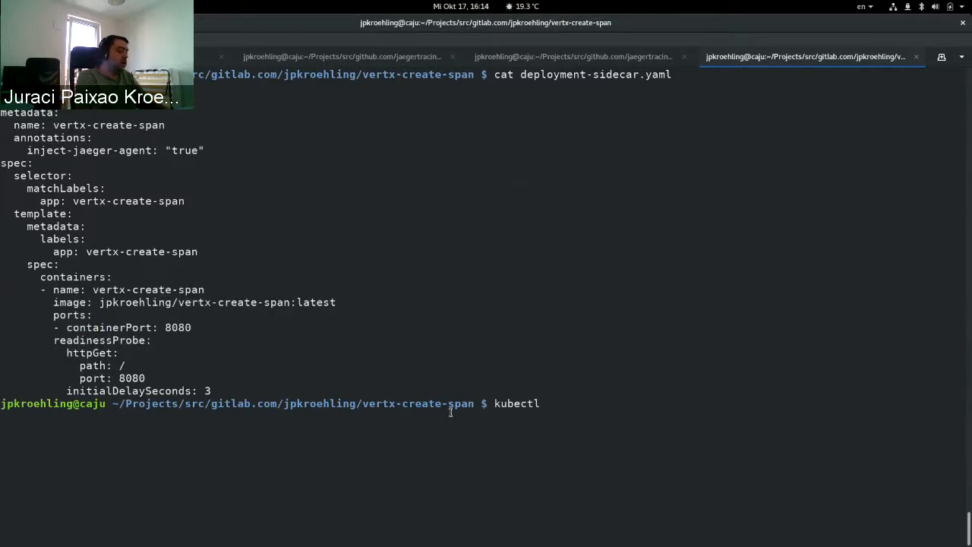
pyautogui.write('apply -f')
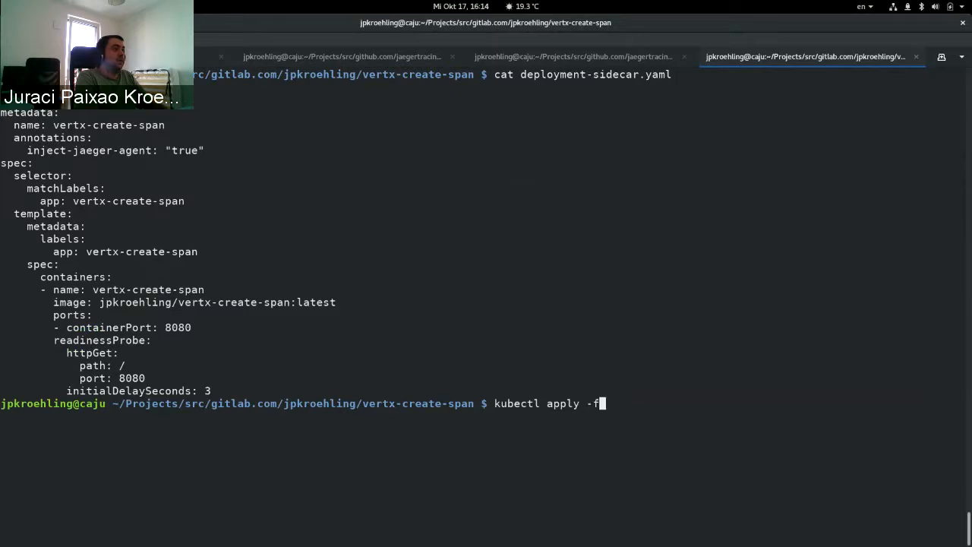
pyautogui.write(' deployment-s')
pyautogui.press('Tab')
pyautogui.press('Return')
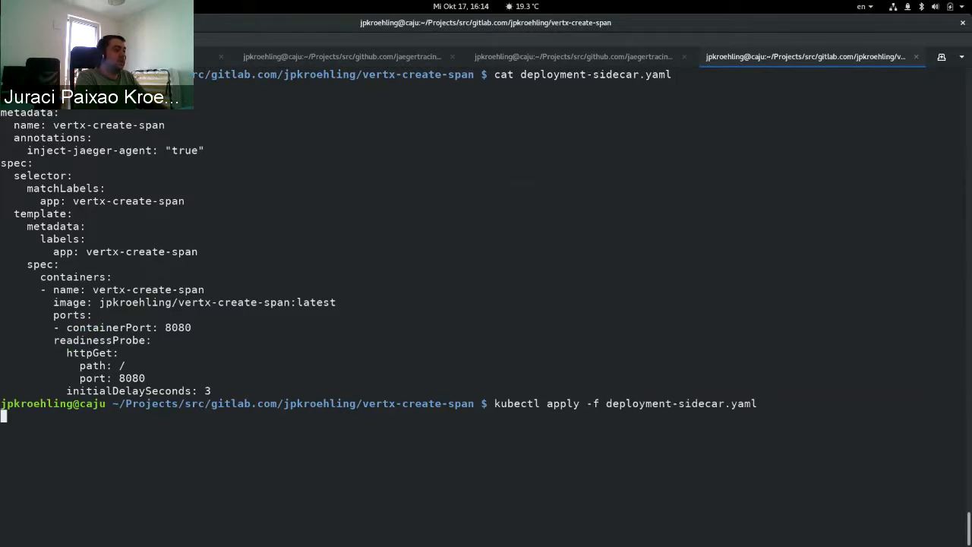
# Step: List the pods with kubectl and compare the status of the two vertx-create-span pods
pyautogui.write('kubectl get pods')
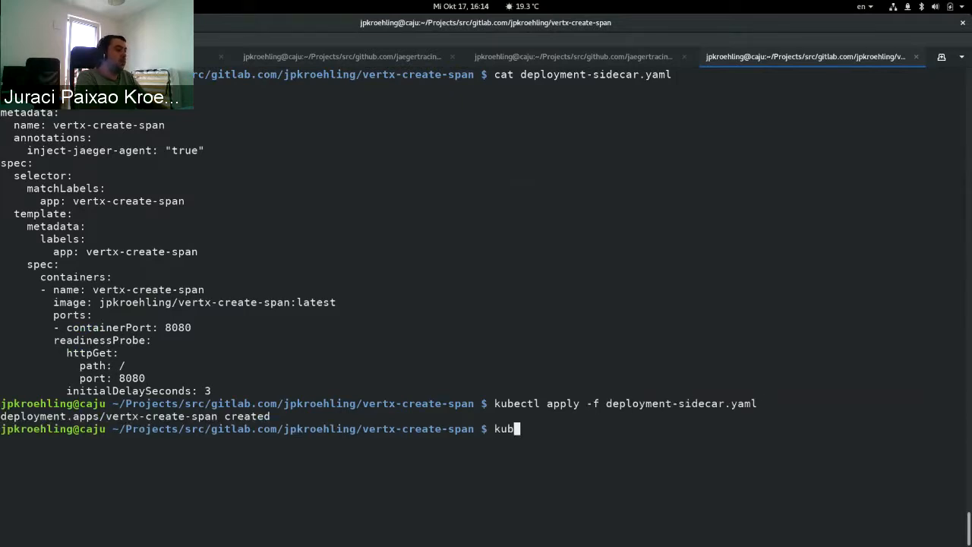
pyautogui.press('Return')
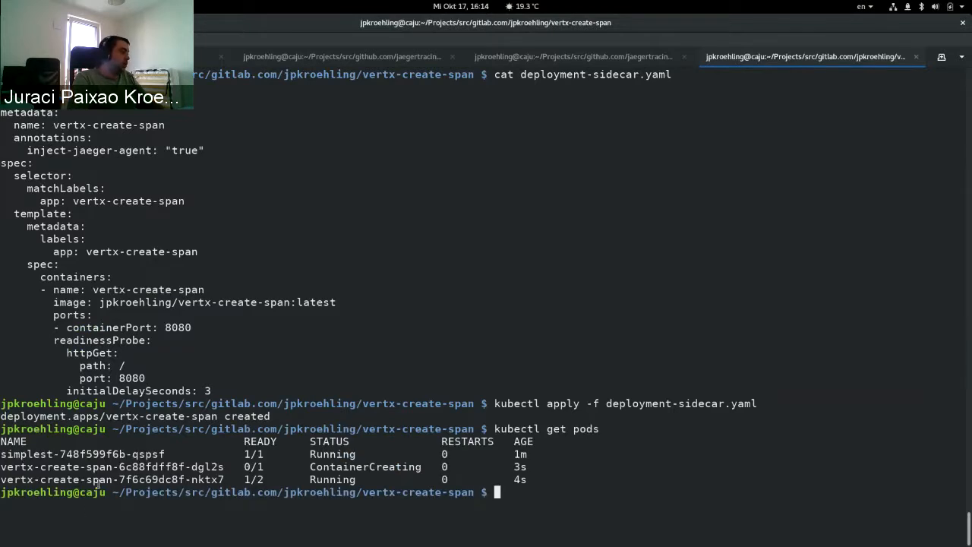
pyautogui.tripleClick(122, 468)
pyautogui.moveTo(122, 467); pyautogui.dragTo(128, 479)
pyautogui.click(129, 480)
pyautogui.tripleClick(340, 466)
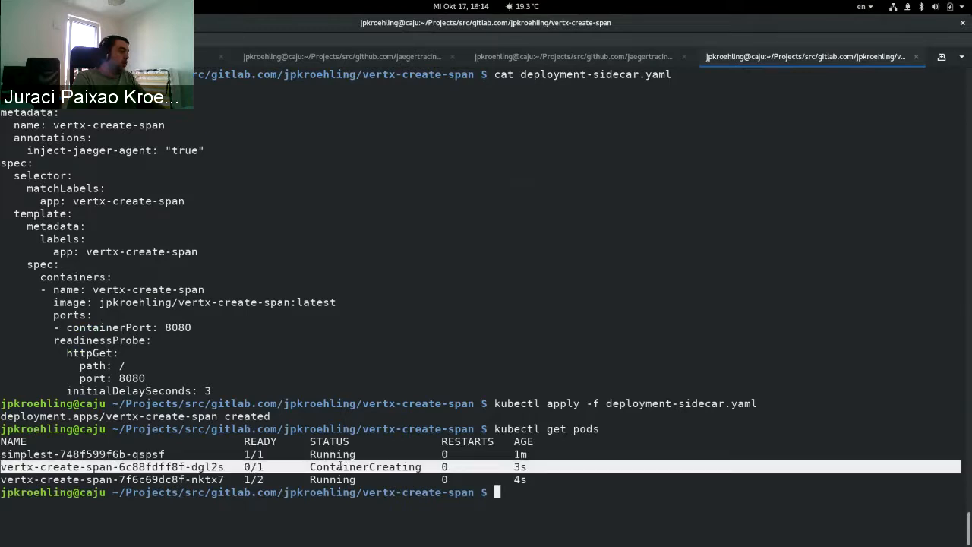
pyautogui.doubleClick(341, 480)
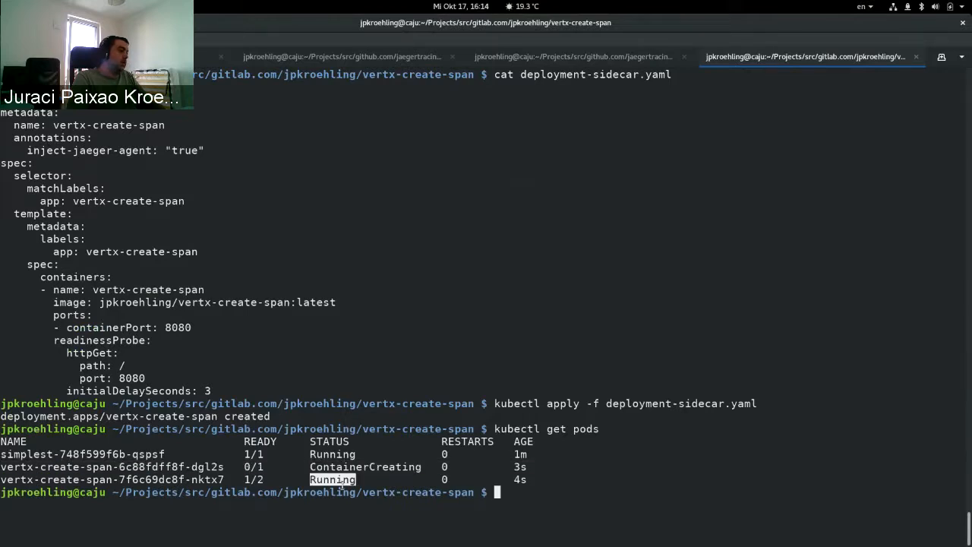
pyautogui.tripleClick(341, 481)
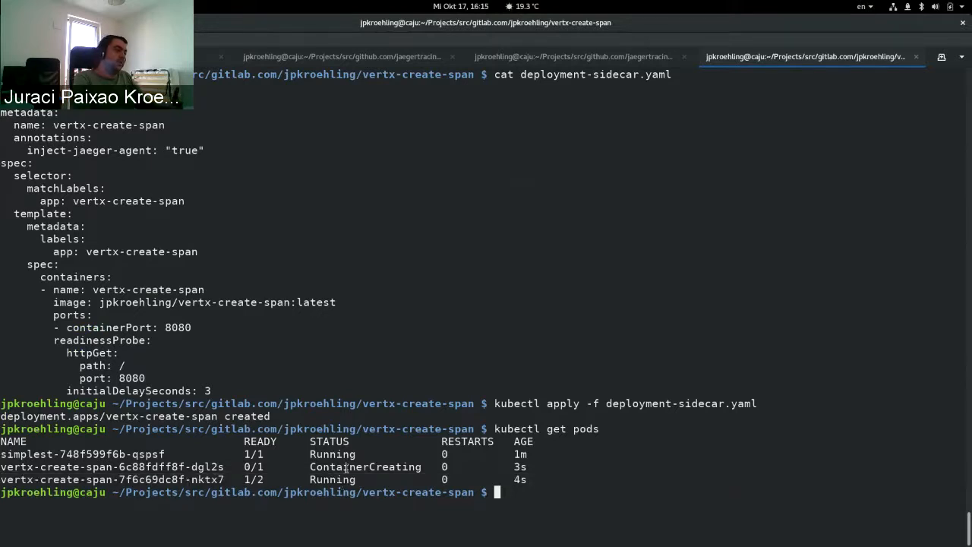
# Step: List the pods again and compare the READY counts of the old and new vertx-create-span pods
pyautogui.press('Up')
pyautogui.press('Return')
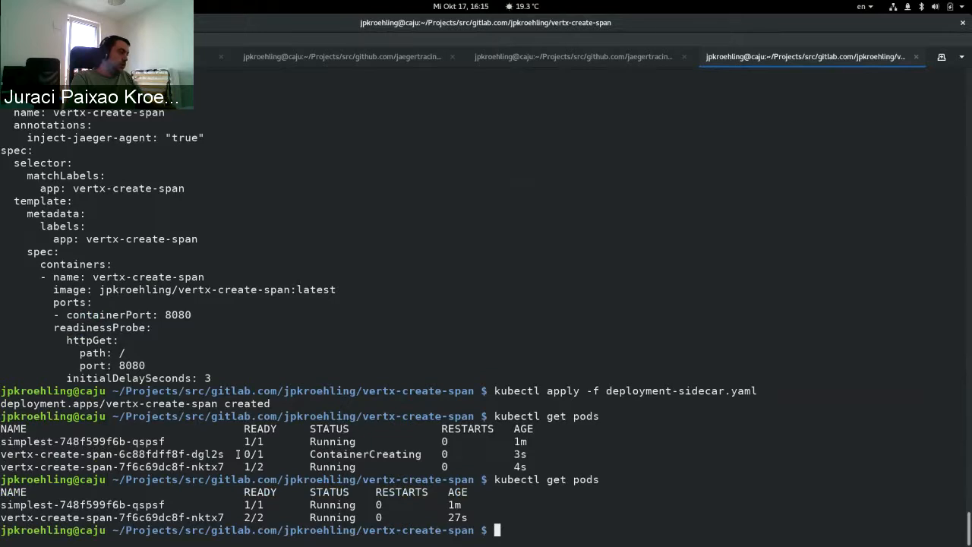
pyautogui.moveTo(243, 454); pyautogui.dragTo(264, 454)
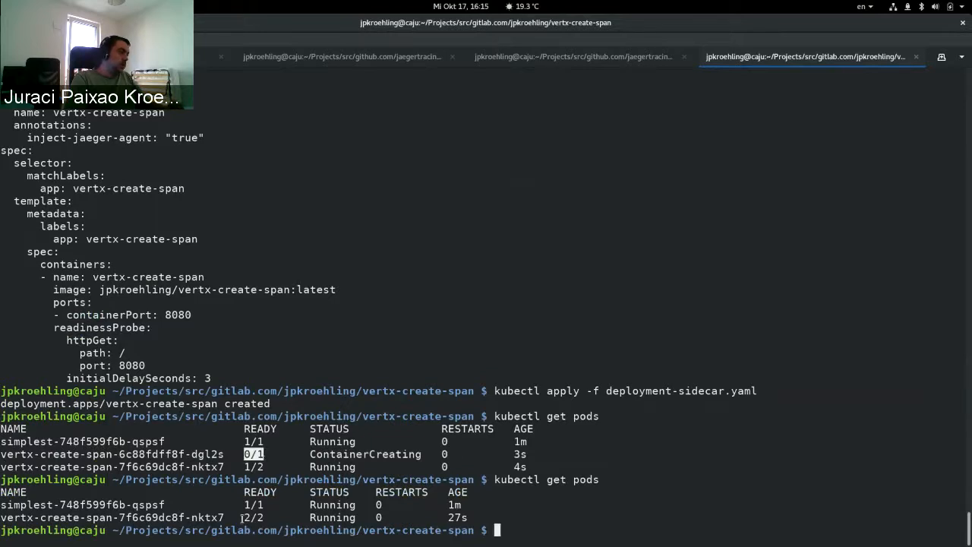
pyautogui.moveTo(243, 517); pyautogui.dragTo(268, 517)
pyautogui.click(313, 511)
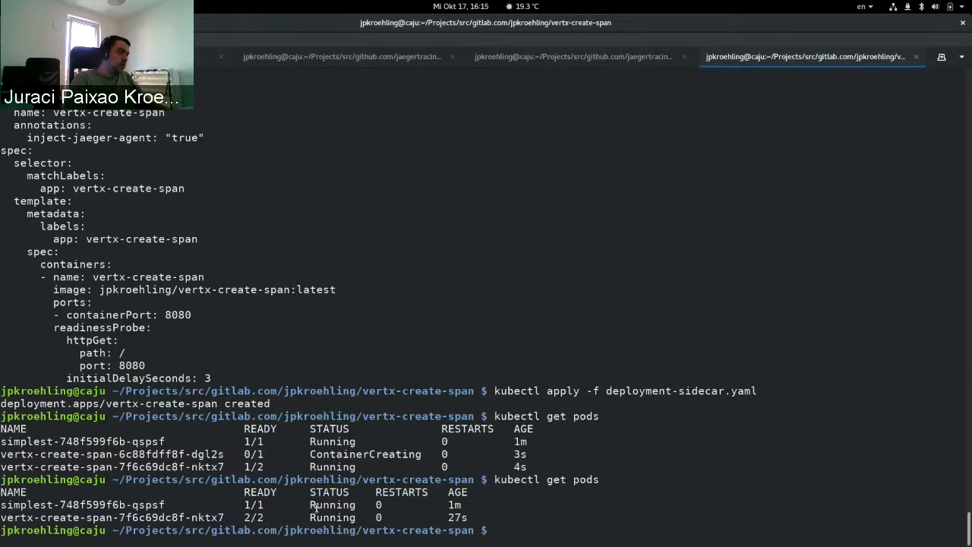
# Step: Output the definition of pod vertx-create-span-7f6c69dc8f-nktx7 as YAML with kubectl
pyautogui.write('kubectl')
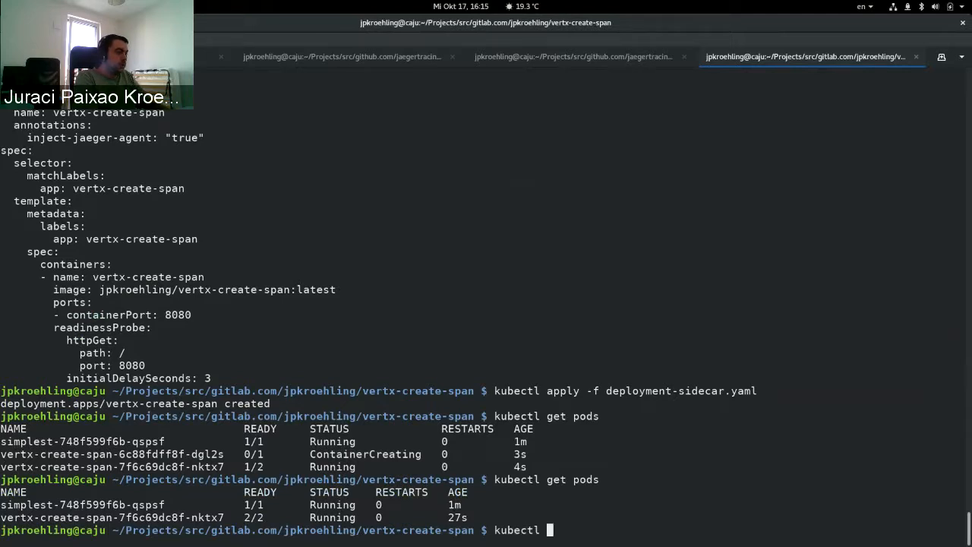
pyautogui.press('Up')
pyautogui.write('-')
pyautogui.press('BackSpace')
pyautogui.press('BackSpace')
pyautogui.press('BackSpace')
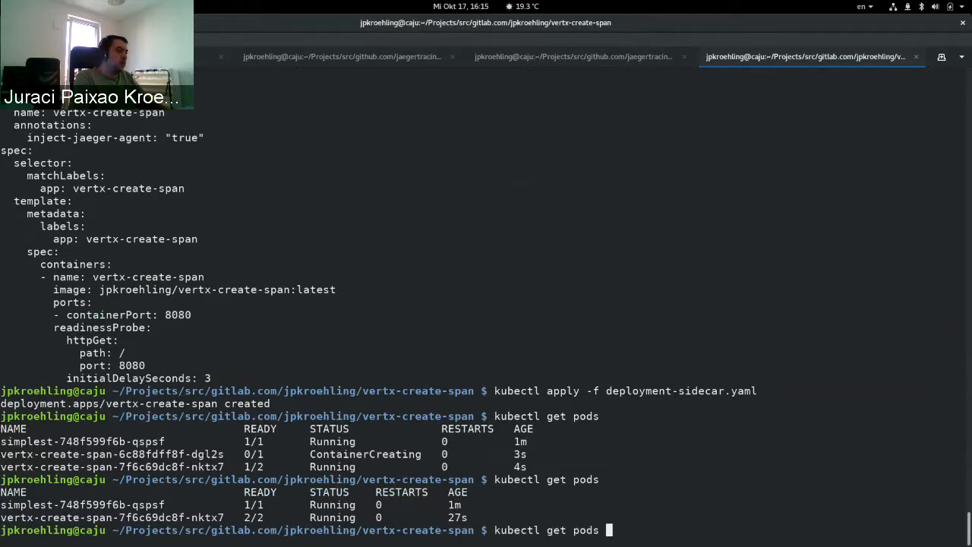
pyautogui.doubleClick(35, 518)
pyautogui.middleClick(35, 518)
pyautogui.write('-o yaml')
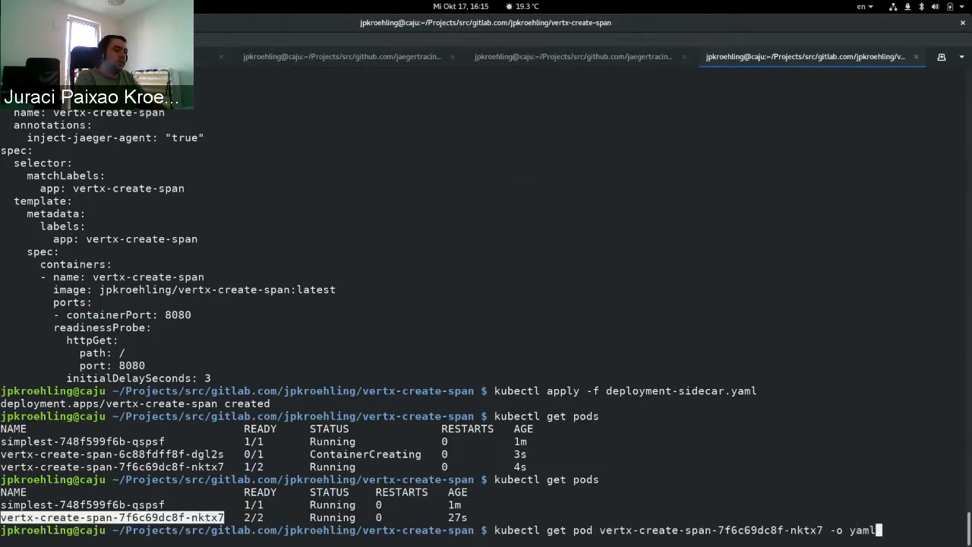
pyautogui.press('Return')
# Step: Examine the container images in the pod's YAML spec, highlighting the jaeger-agent and vertx-create-span image lines
pyautogui.scroll(15, 129, 362)
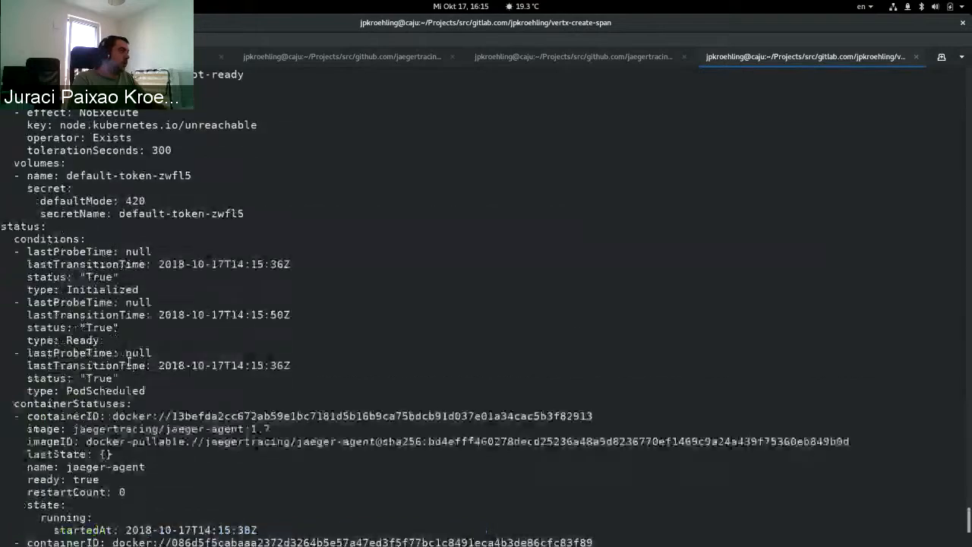
pyautogui.scroll(9, 129, 362)
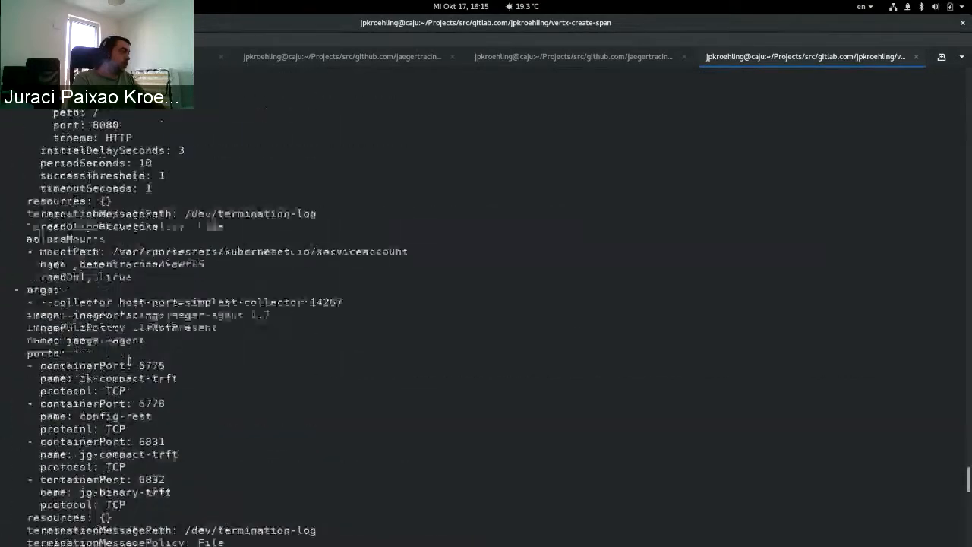
pyautogui.tripleClick(124, 313)
pyautogui.scroll(4, 386, 332)
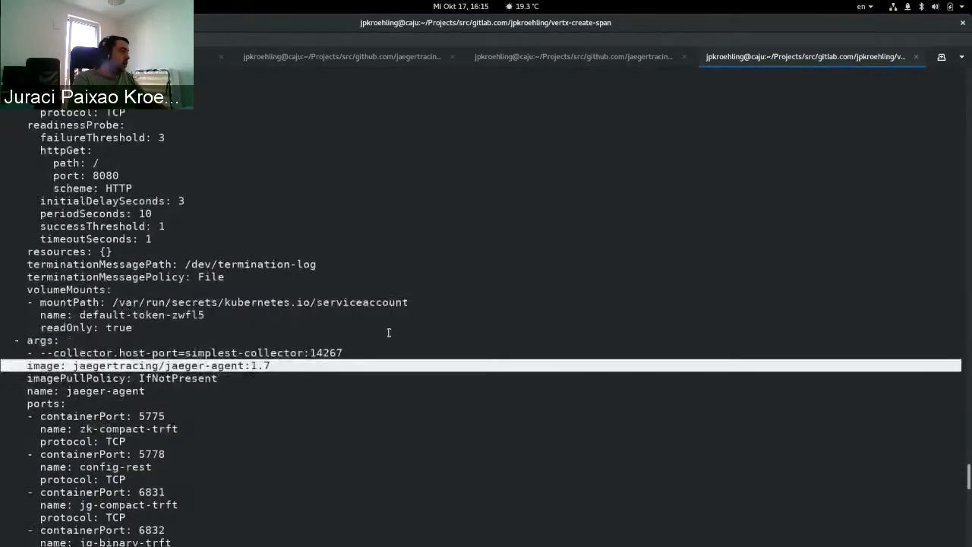
pyautogui.click(99, 175)
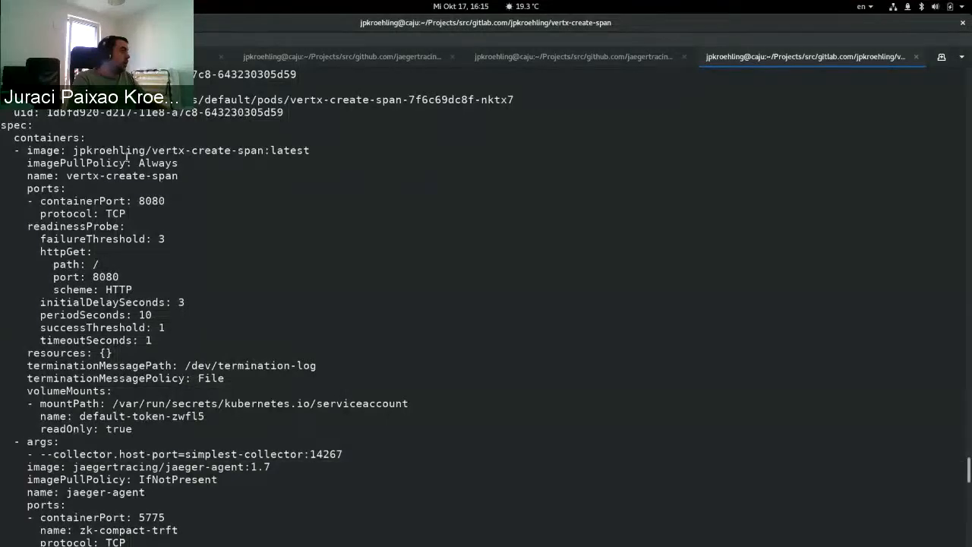
pyautogui.tripleClick(142, 151)
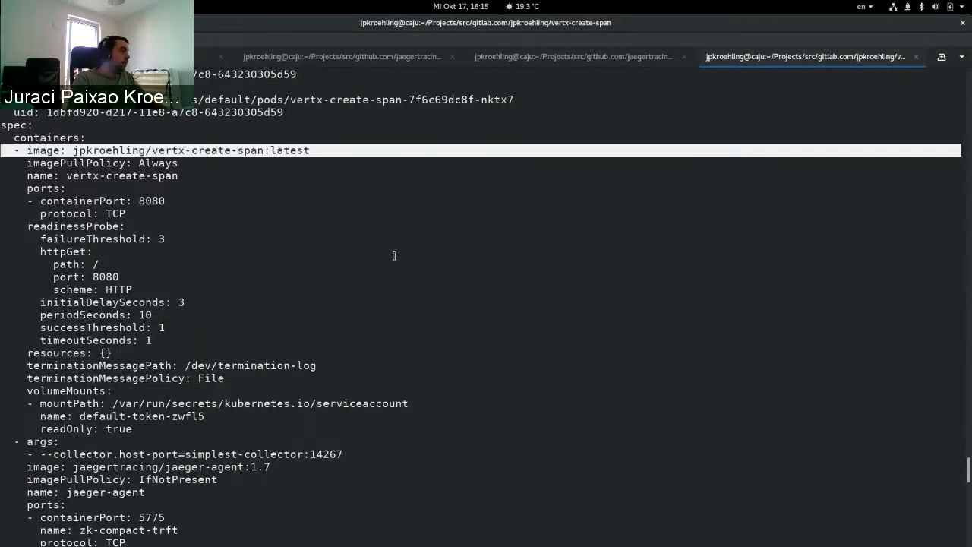
pyautogui.scroll(-20, 394, 256)
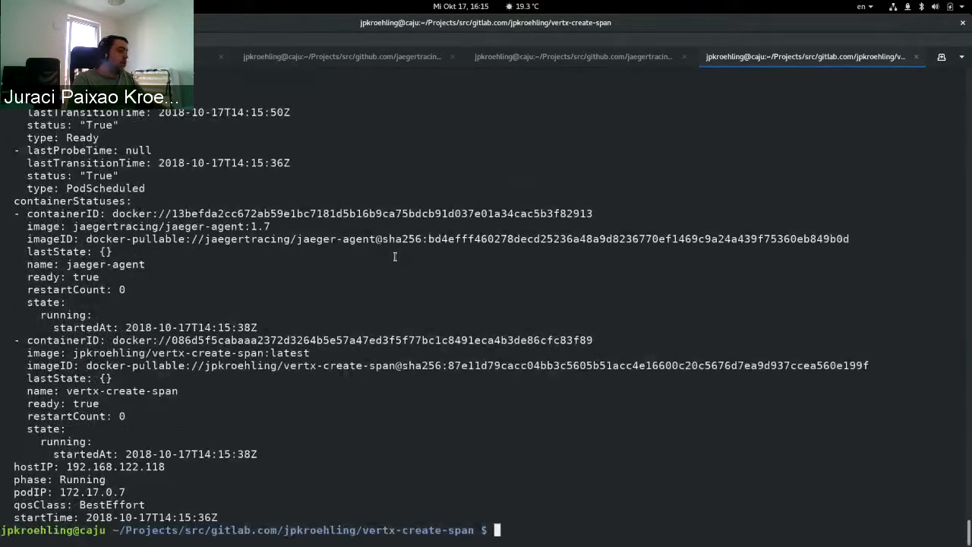
# Step: Print deployment-sidecar.yaml again and highlight its inject-jaeger-agent annotation line
pyautogui.press('Up')
pyautogui.press('Up')
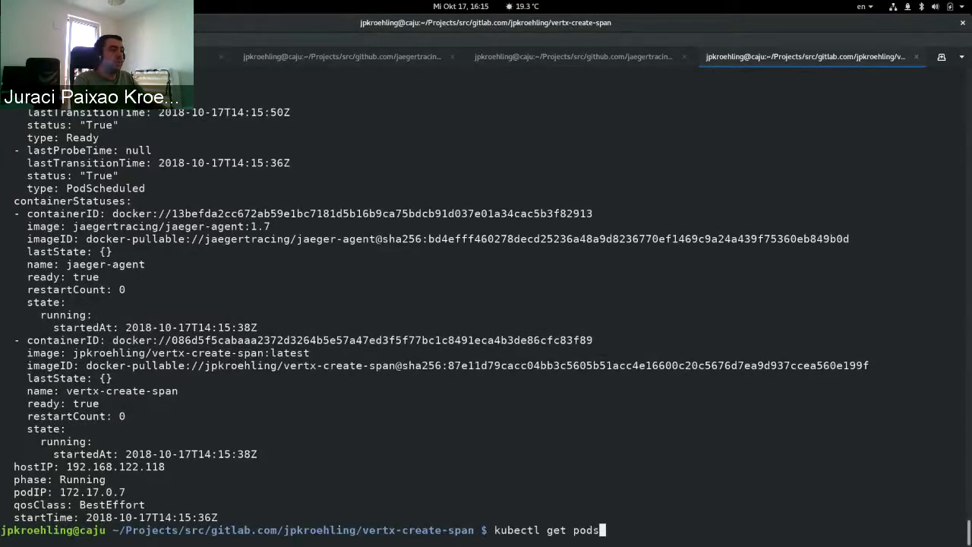
pyautogui.press('Up')
pyautogui.press('Up')
pyautogui.press('Return')
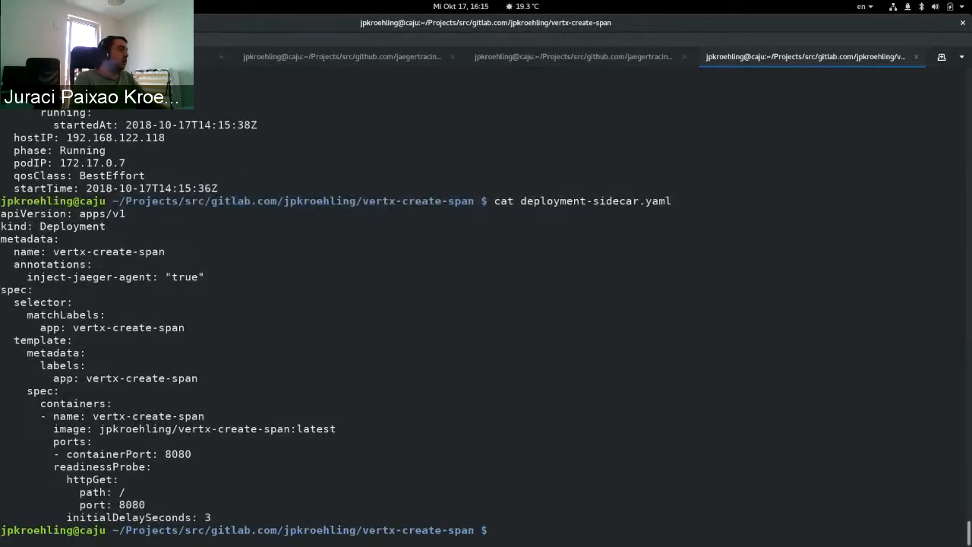
pyautogui.tripleClick(85, 273)
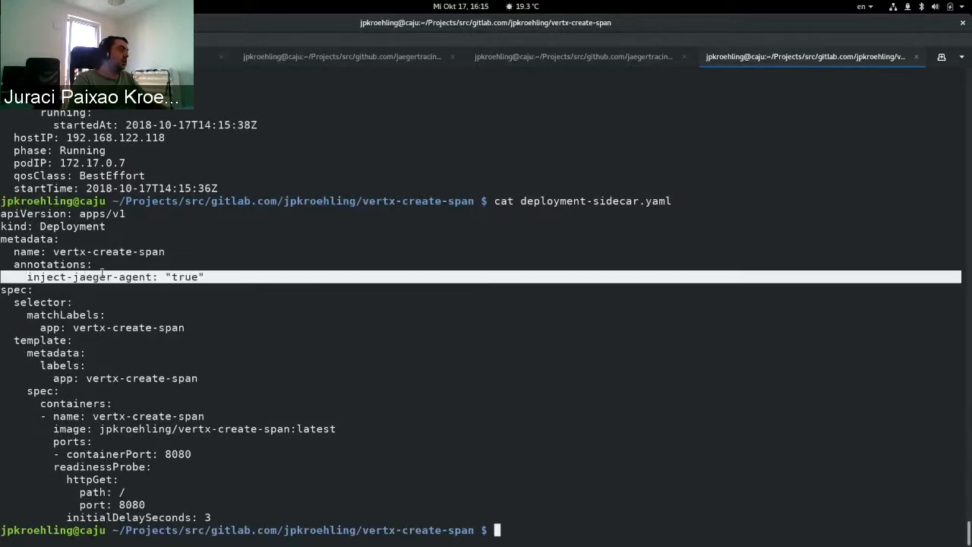
pyautogui.click(165, 281)
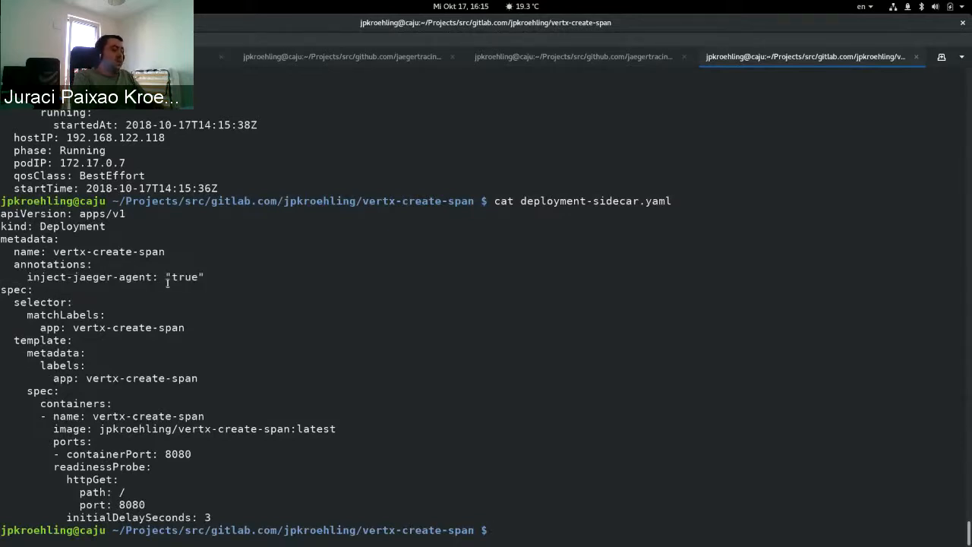
# Step: Return to the jaeger-operator terminal session, and switch away from the terminal window
pyautogui.hotkey('ctrl', 'pageup')
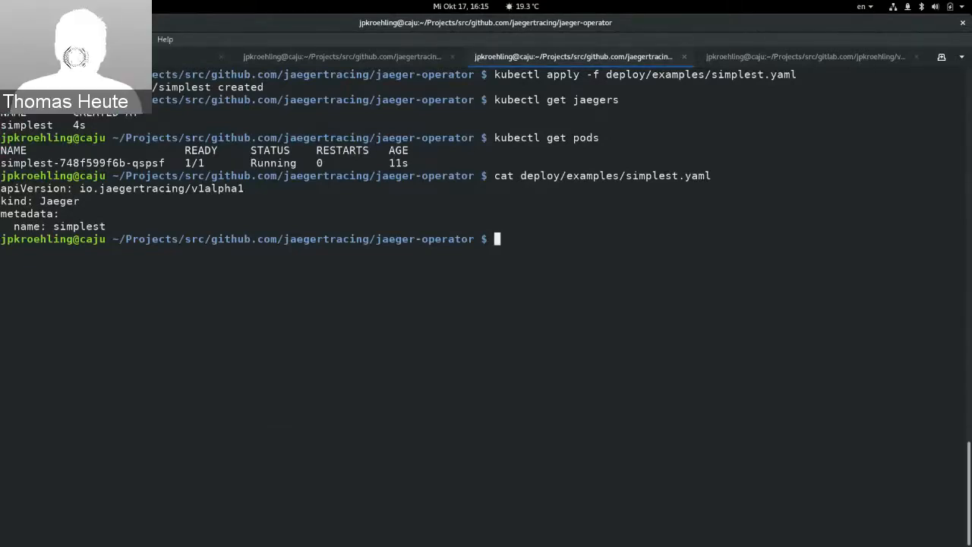
pyautogui.hotkey('alt', 'Tab')
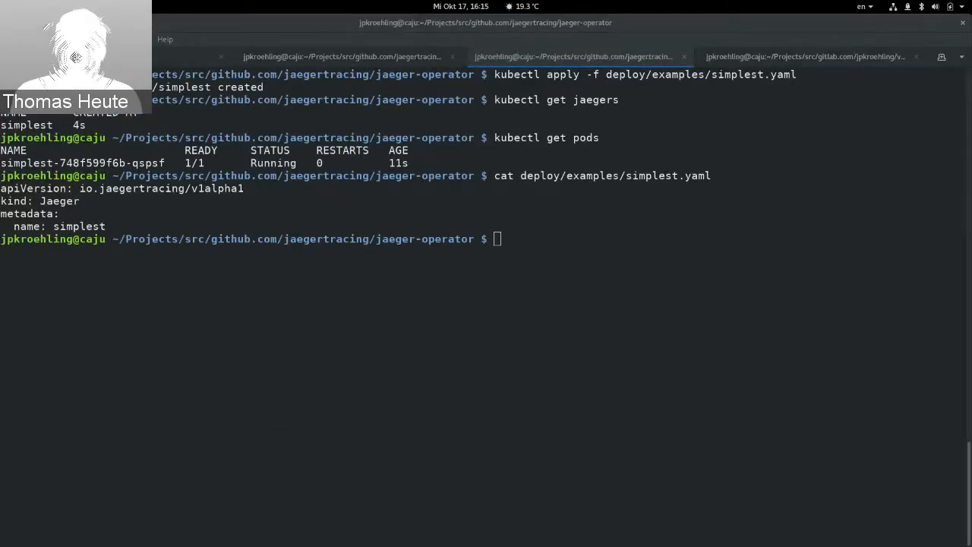